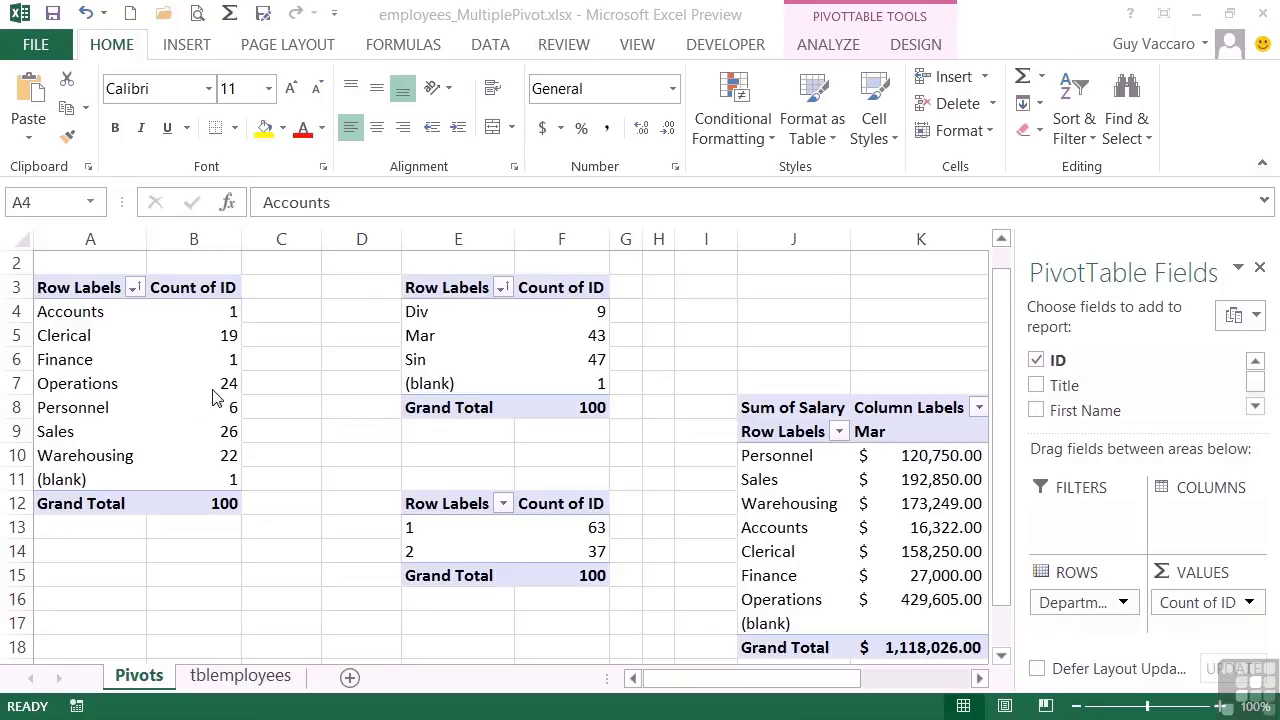
Step: Sort the departments in the Sum of Salary pivot table from A to Z
left_click(795, 460)
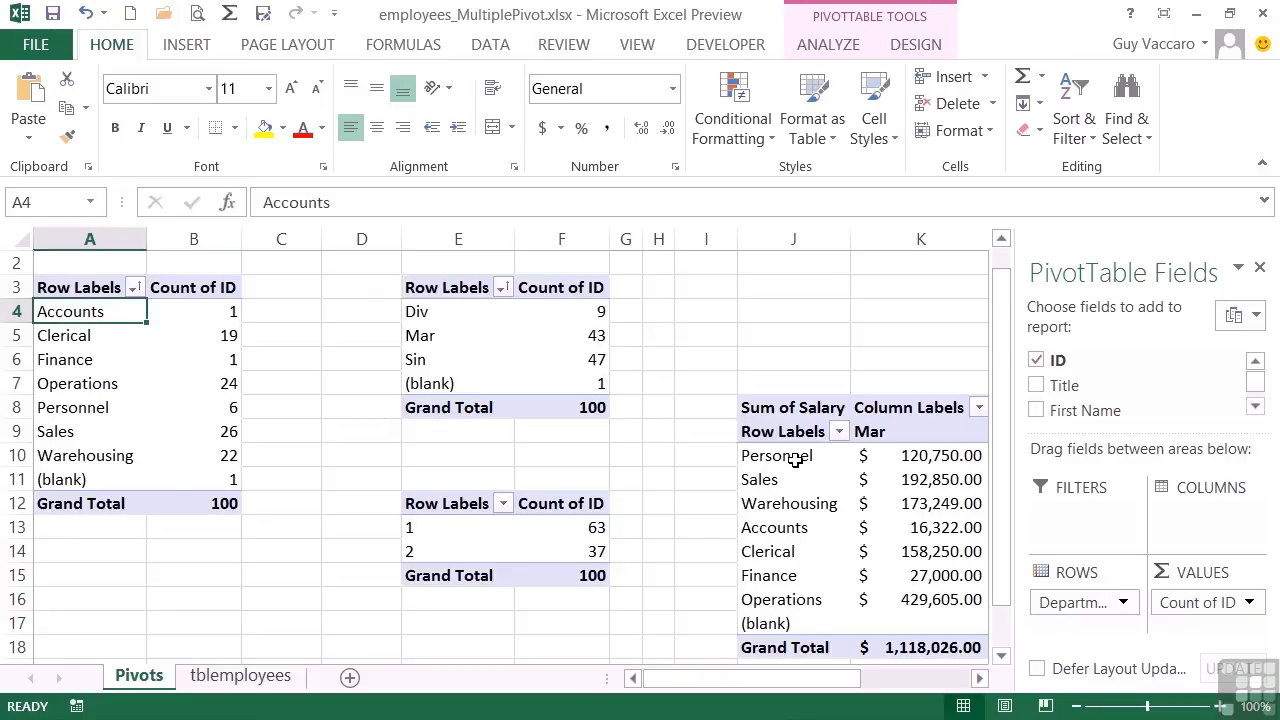
left_click(795, 460)
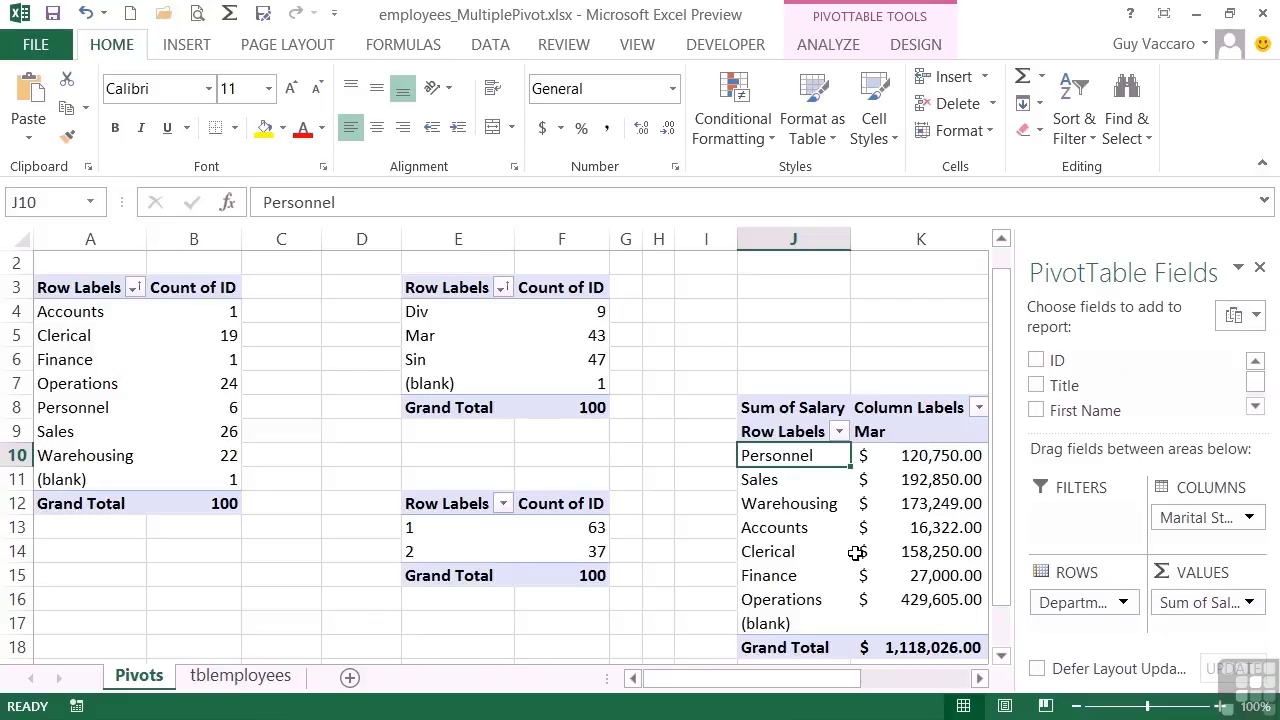
scroll(809, 535, "down", 1)
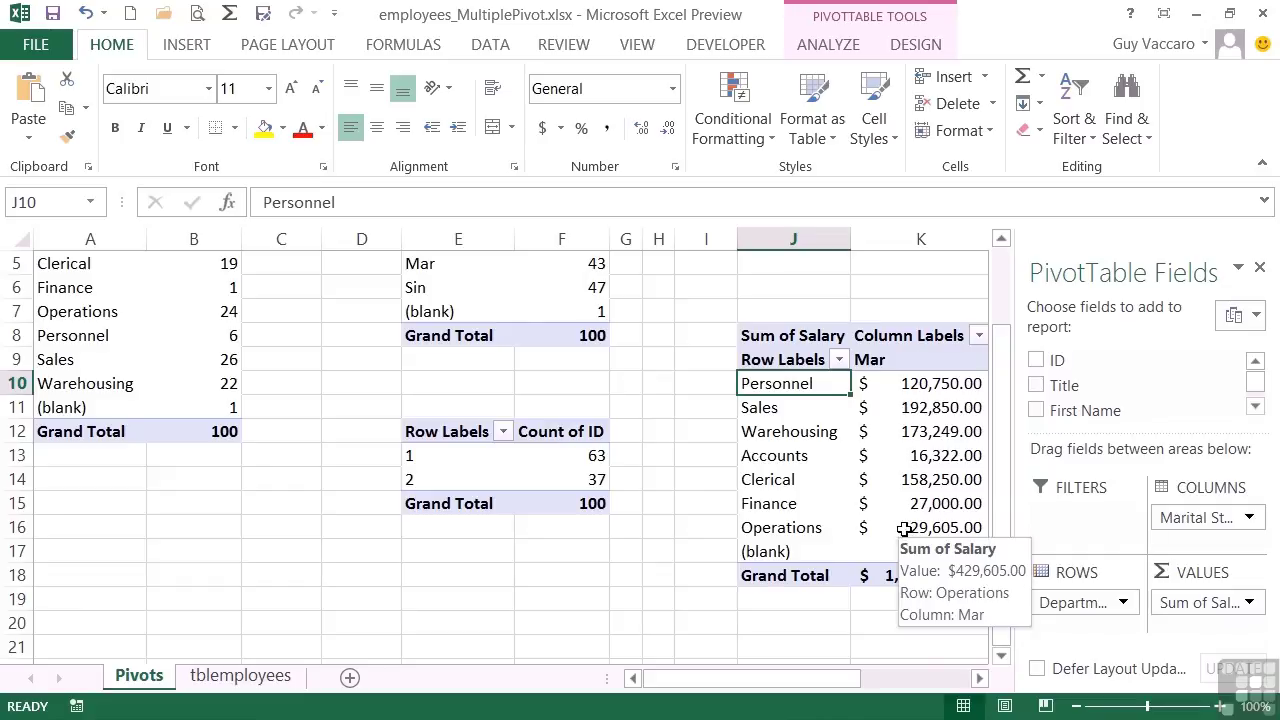
left_click(839, 361)
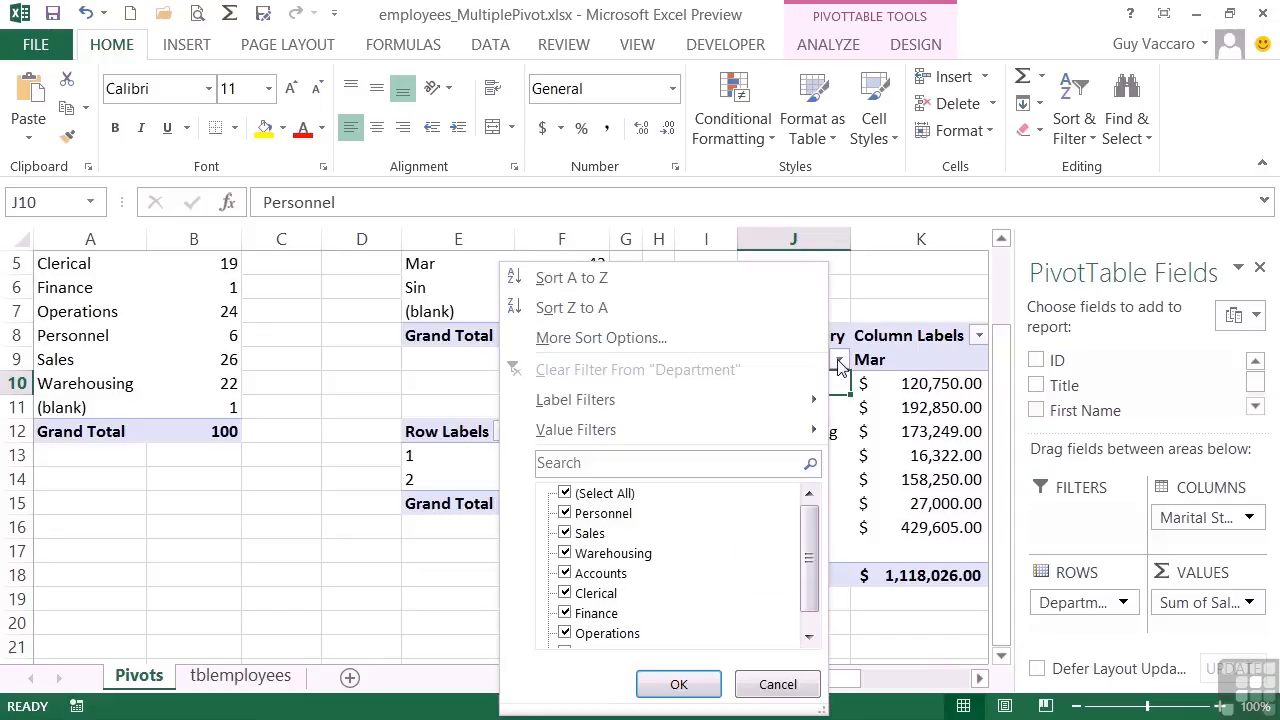
left_click(597, 285)
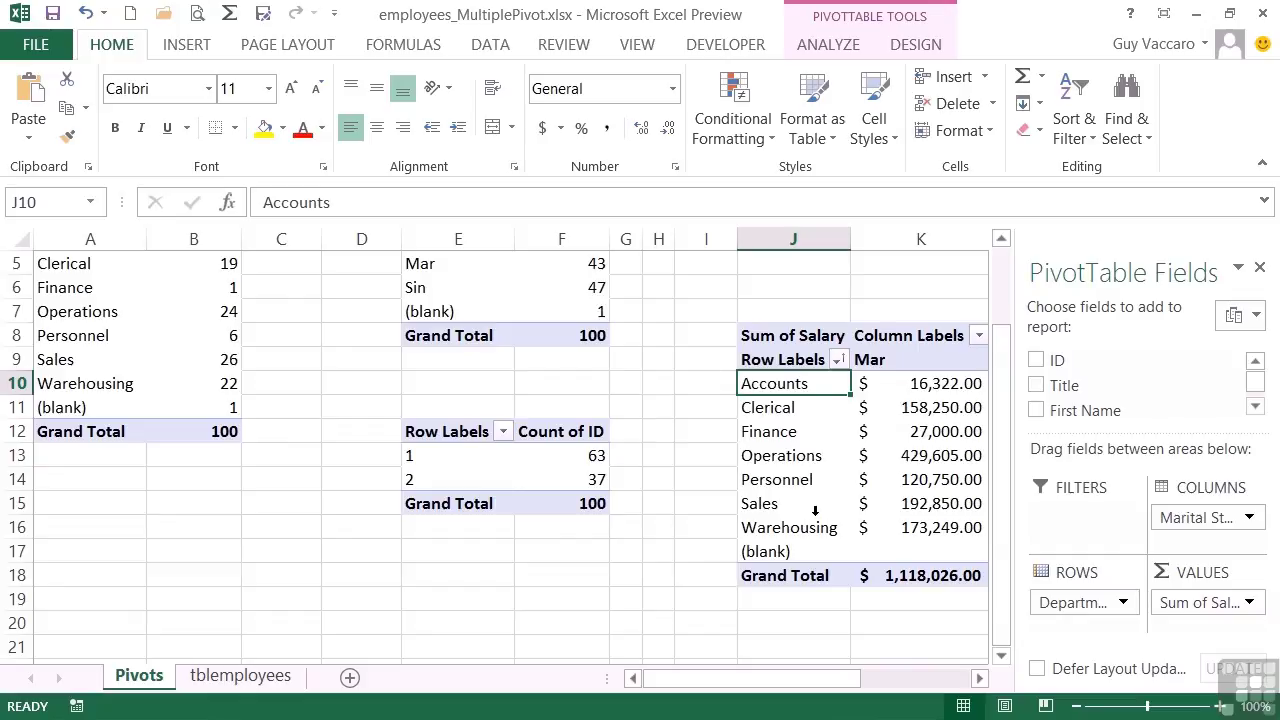
Step: Sort the departments in the Sum of Salary pivot table from Z to A
left_click(838, 362)
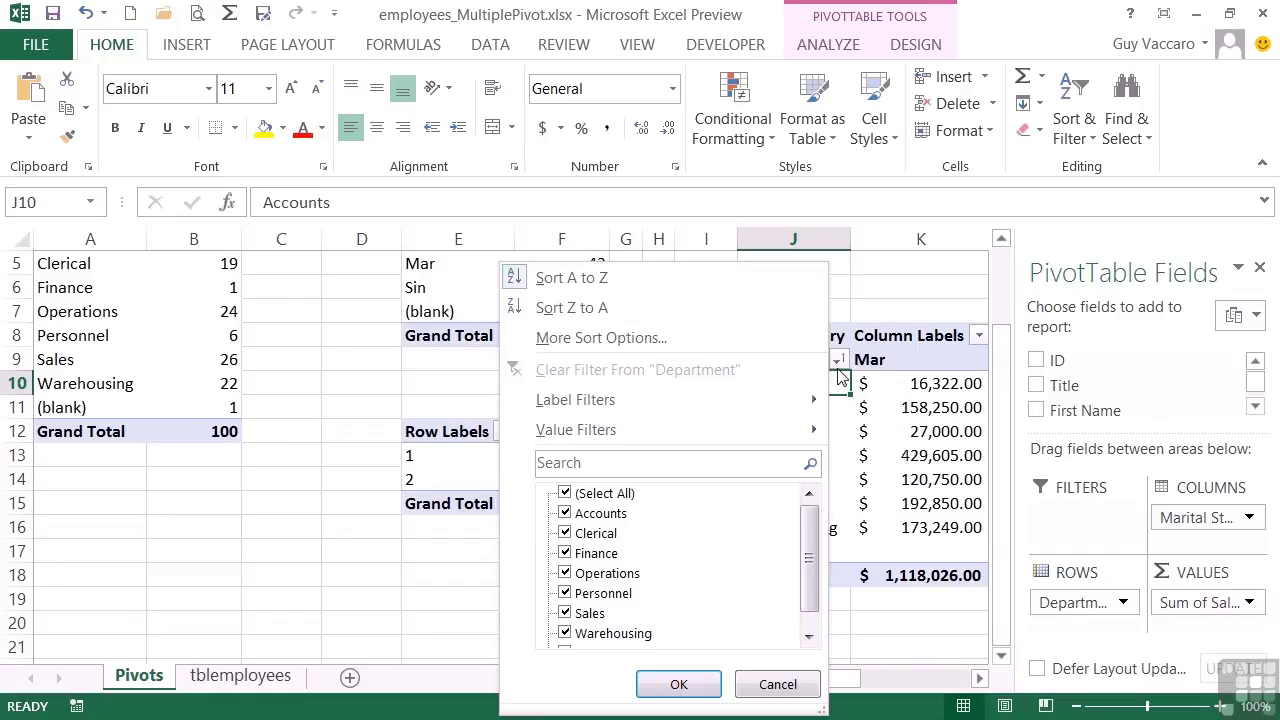
left_click(620, 313)
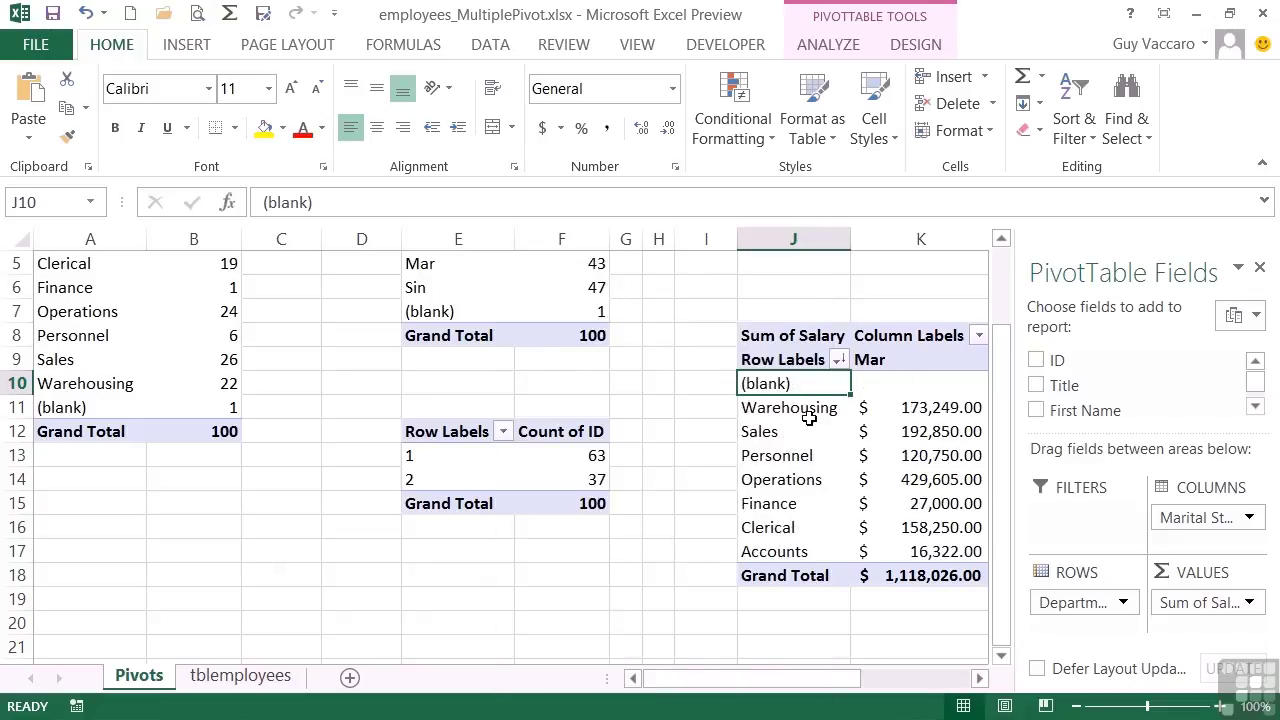
Step: Sort the marital statuses in the Count of ID pivot table in columns E and F from Z to A
scroll(809, 420, "up", 2)
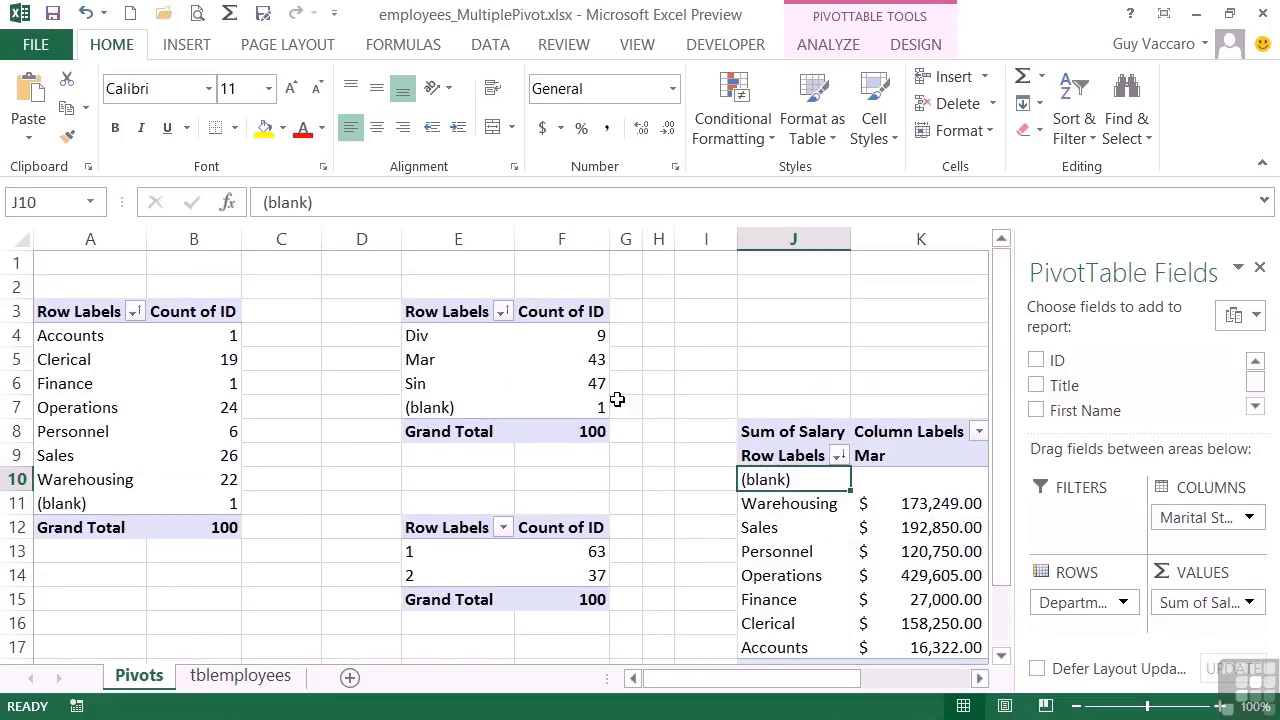
left_click(503, 312)
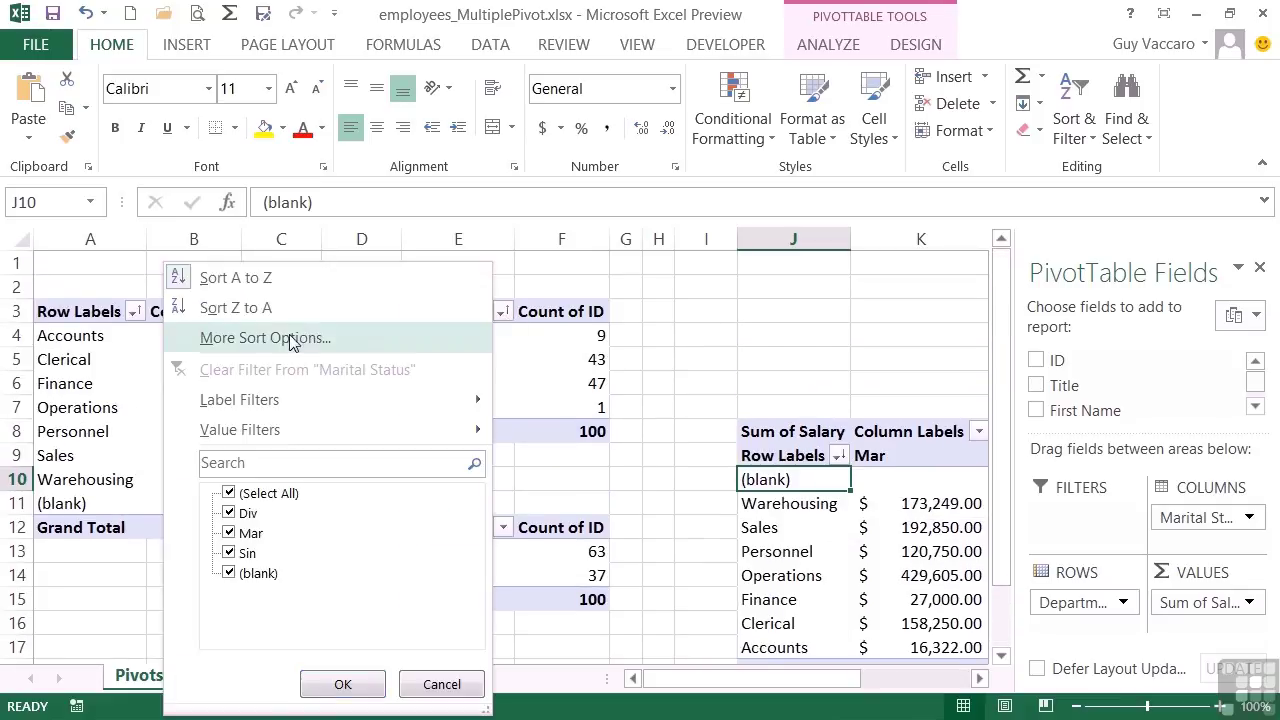
left_click(236, 308)
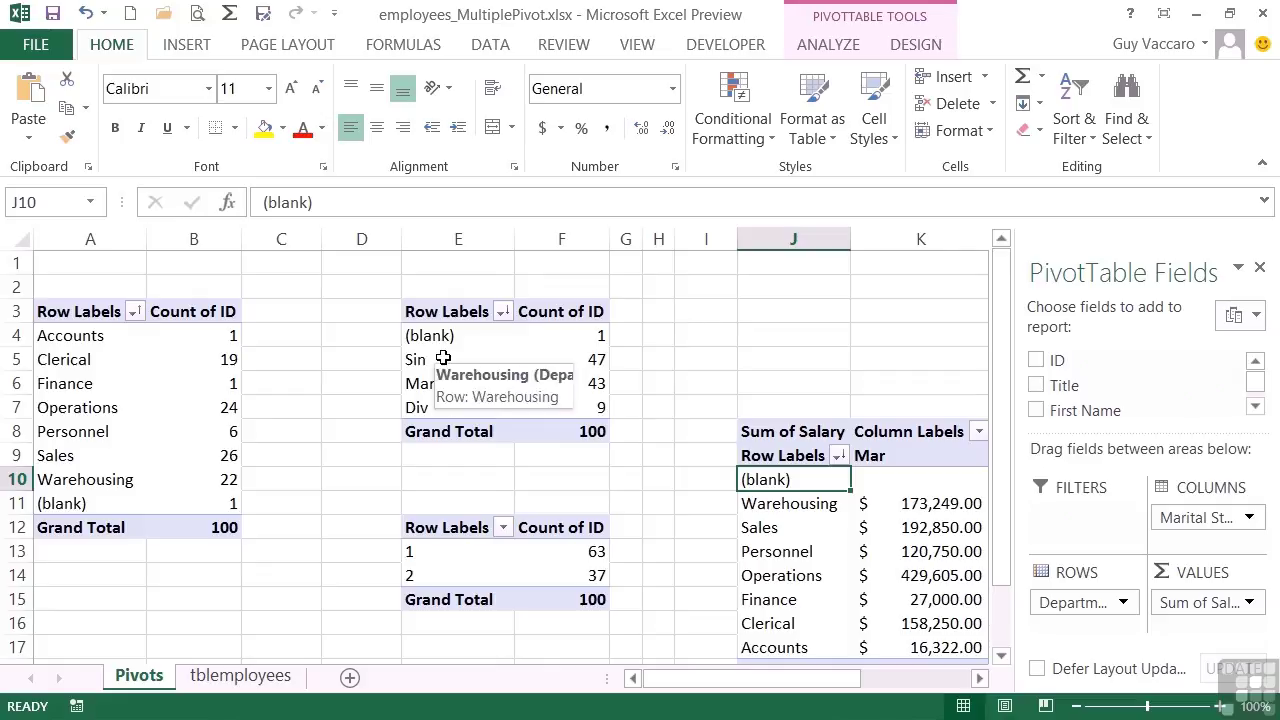
Step: Sort the departments in the Count of ID pivot table in columns A and B from Z to A
left_click(133, 312)
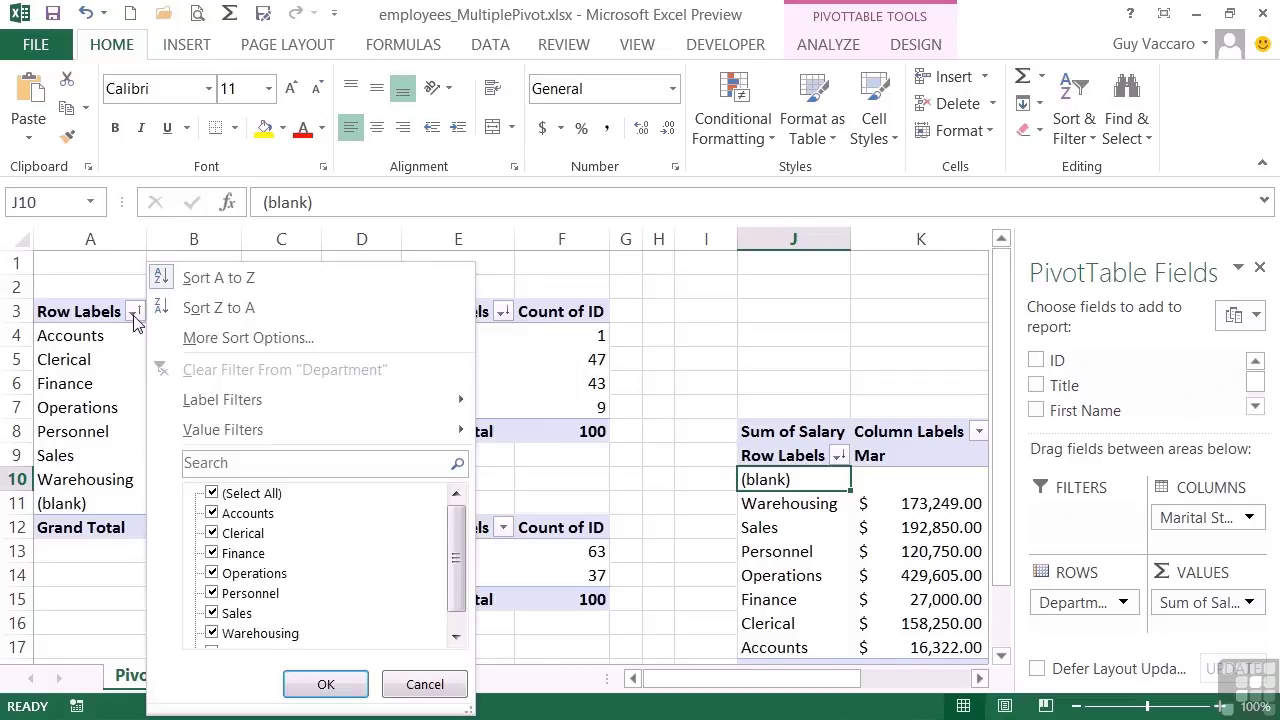
left_click(214, 308)
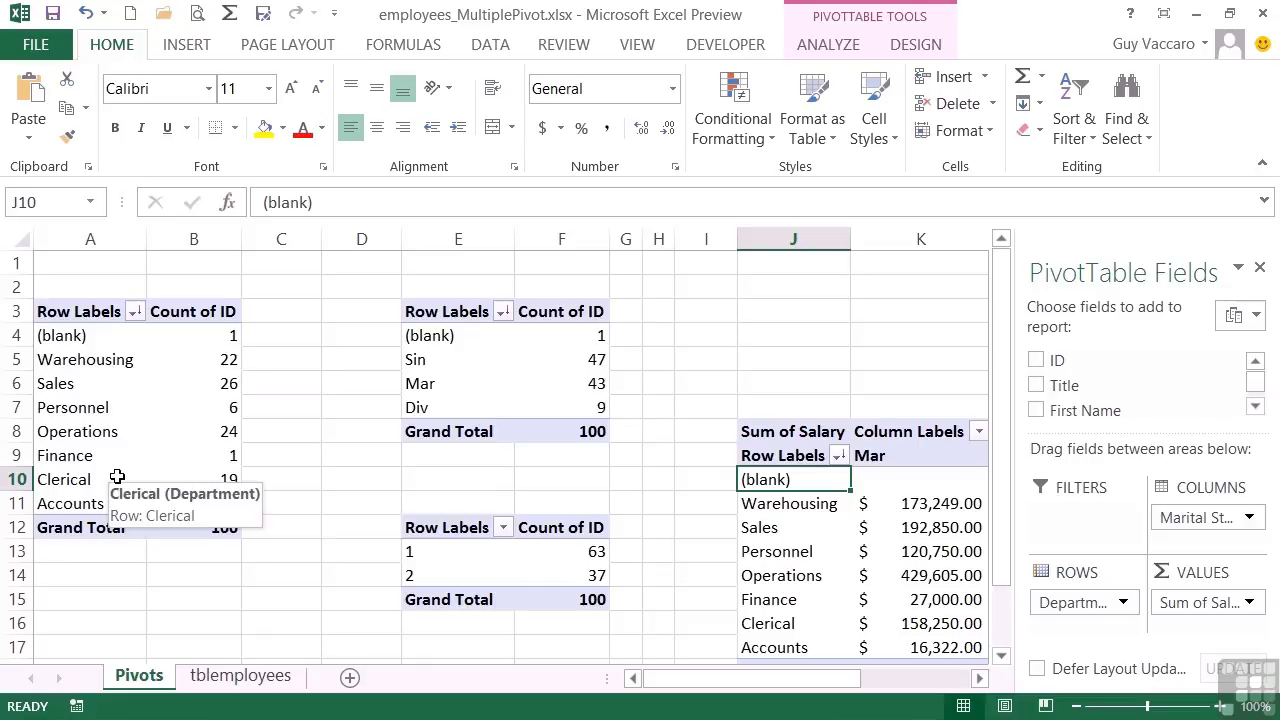
Step: Sort the departments in the Count of ID pivot table from A to Z, starting from the Personnel row label
left_click(102, 398)
left_click(103, 408)
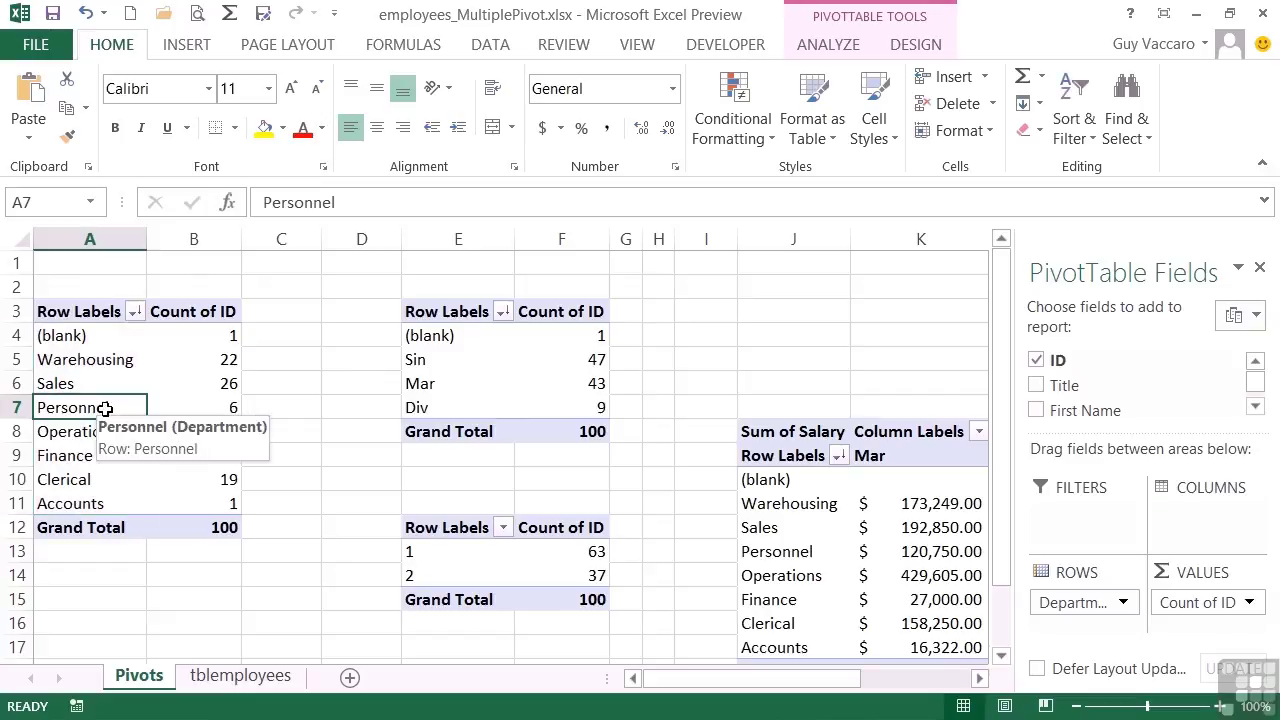
left_click(1090, 146)
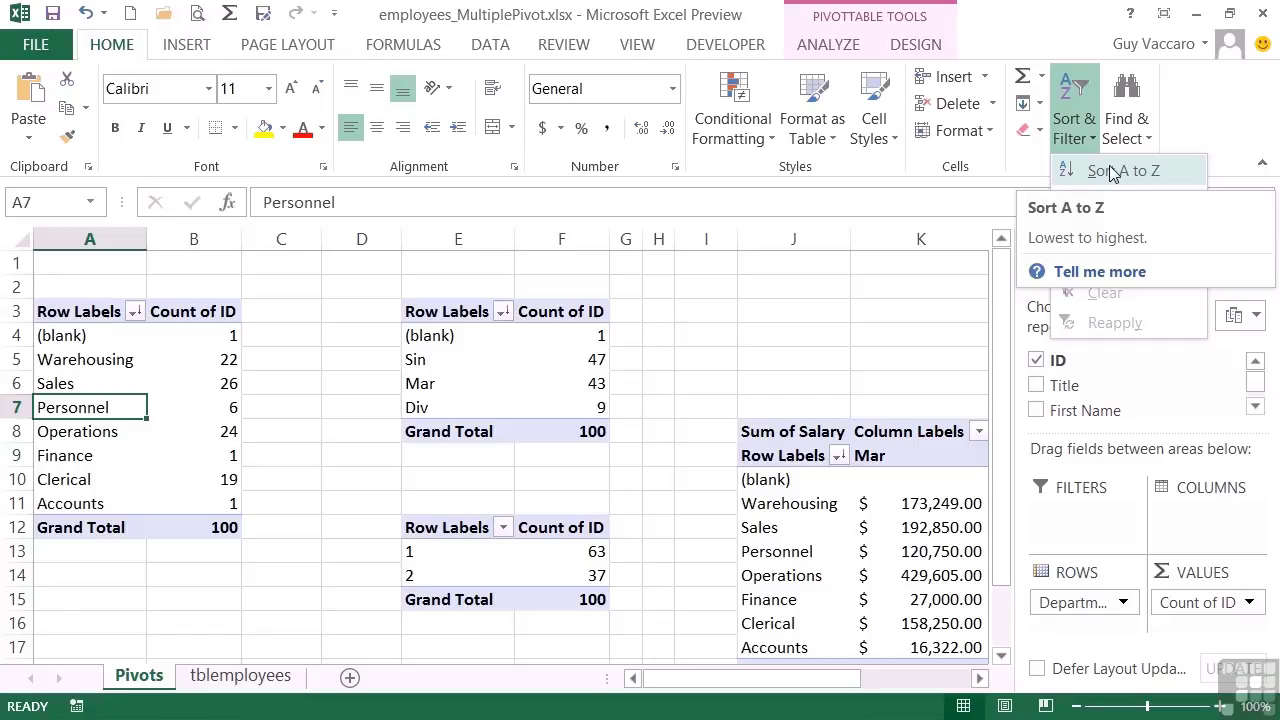
left_click(1113, 174)
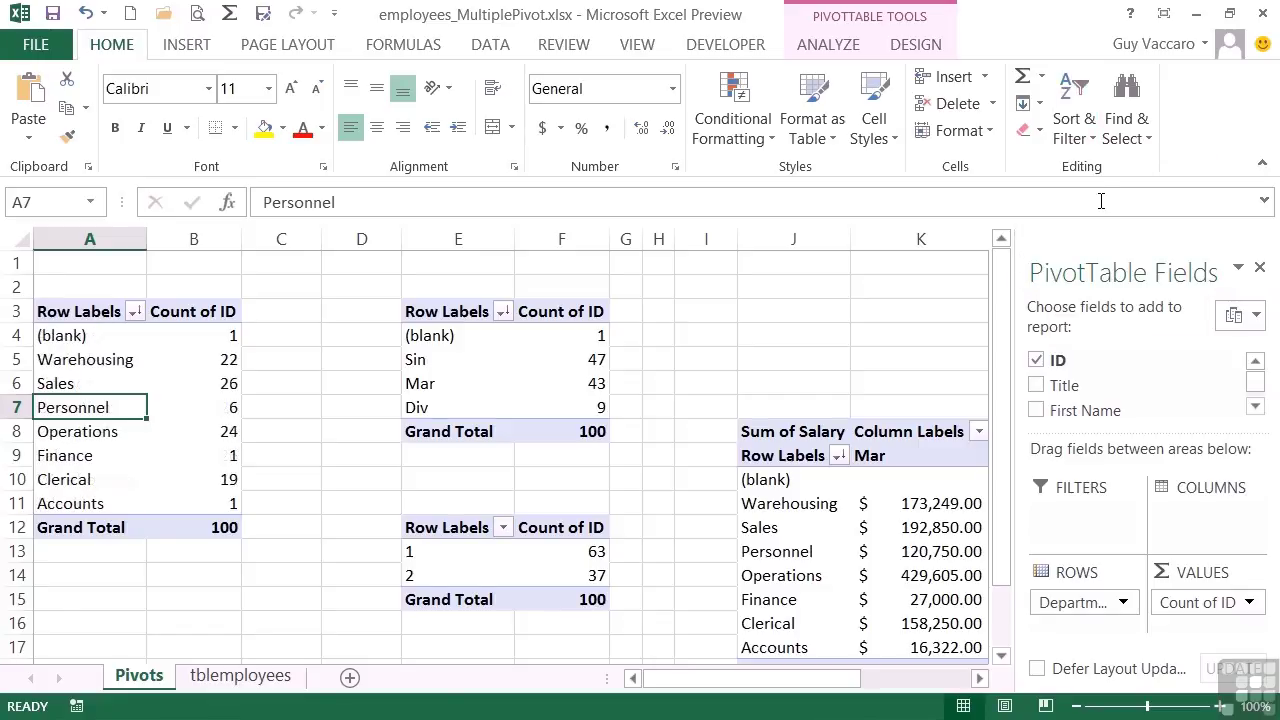
left_click(1084, 146)
left_click(1097, 170)
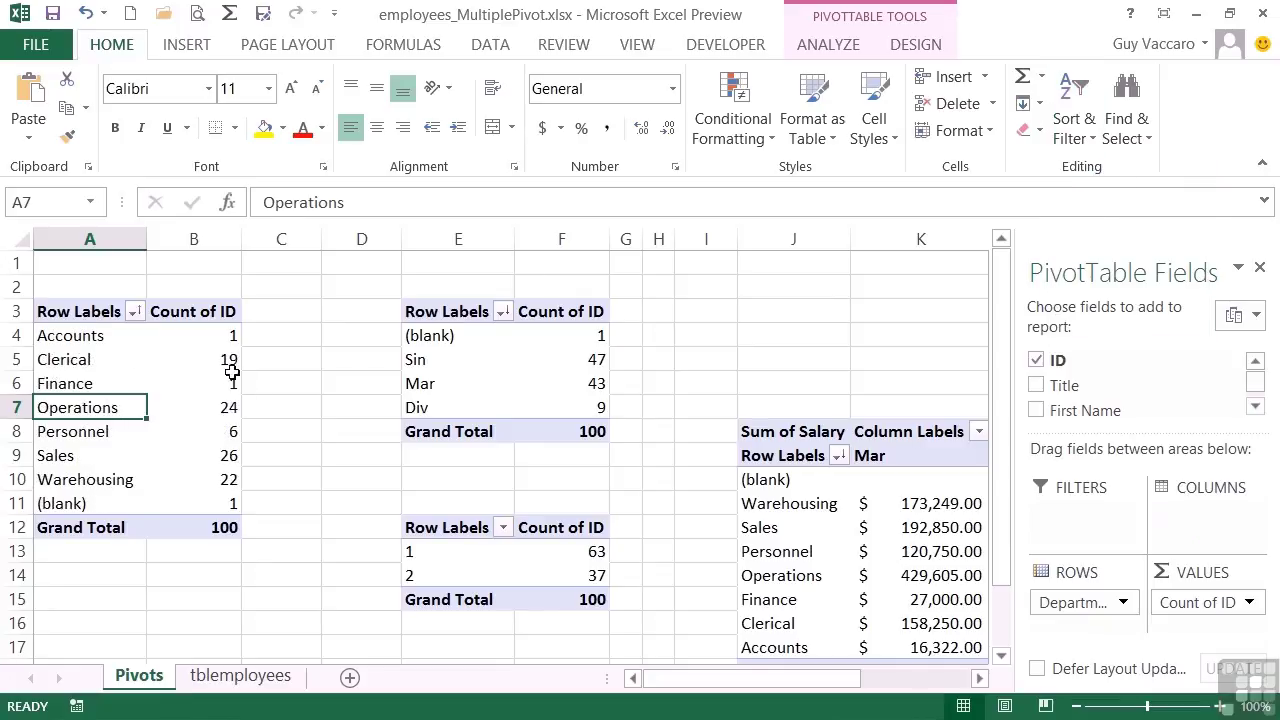
Step: Examine the Sum of Salary pivot table across all its marital status columns and department rows
mouse_move(186, 414)
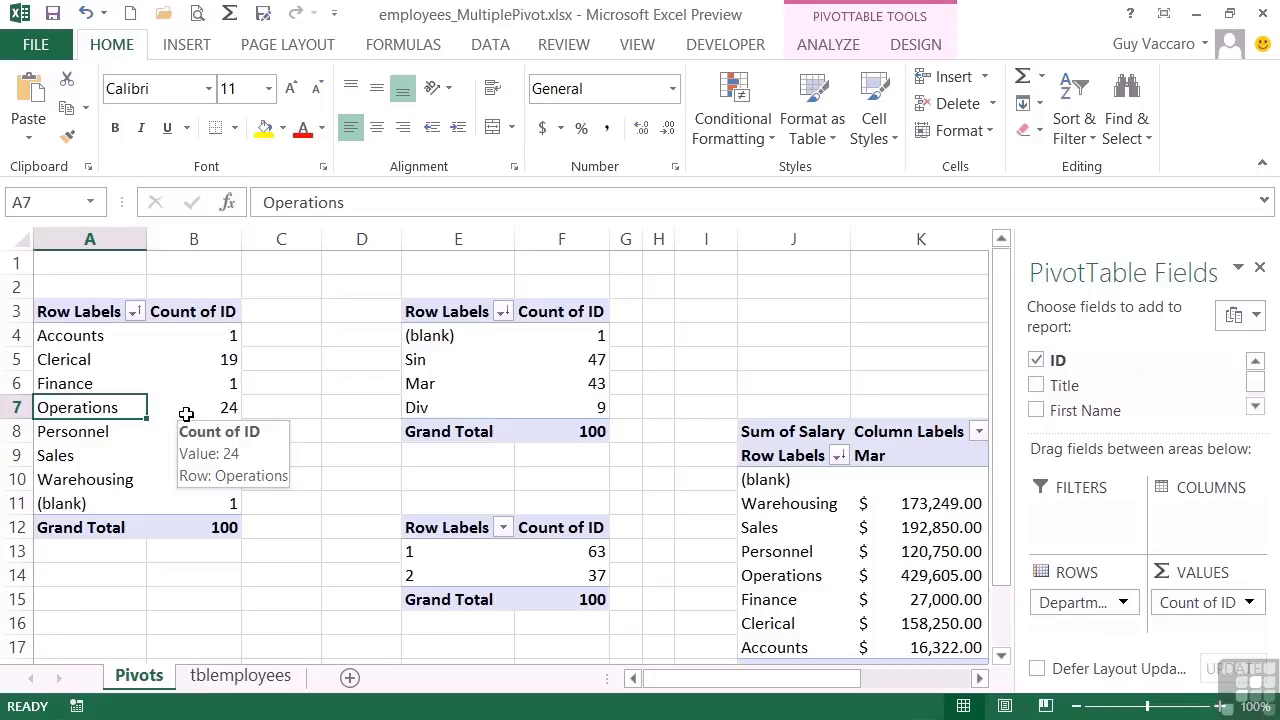
mouse_move(923, 506)
left_click_drag(854, 683, 965, 685)
left_click(727, 578)
scroll(729, 585, "down", 1)
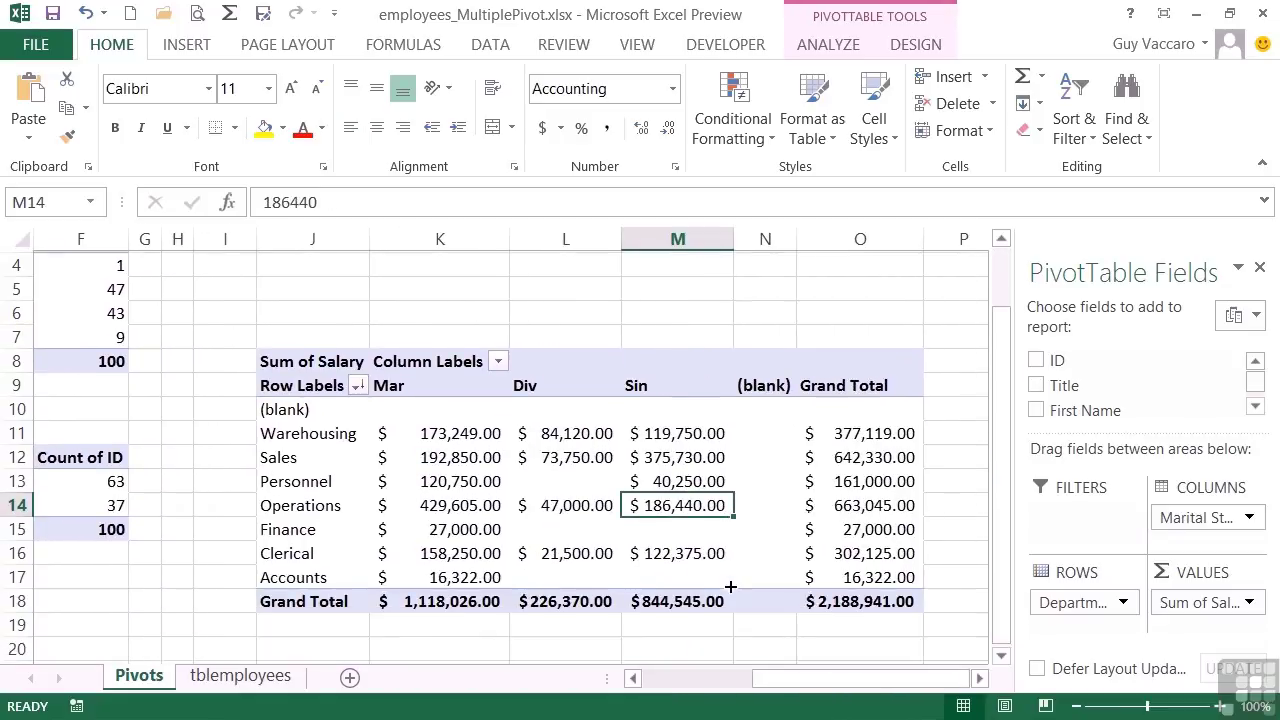
left_click_drag(838, 683, 713, 685)
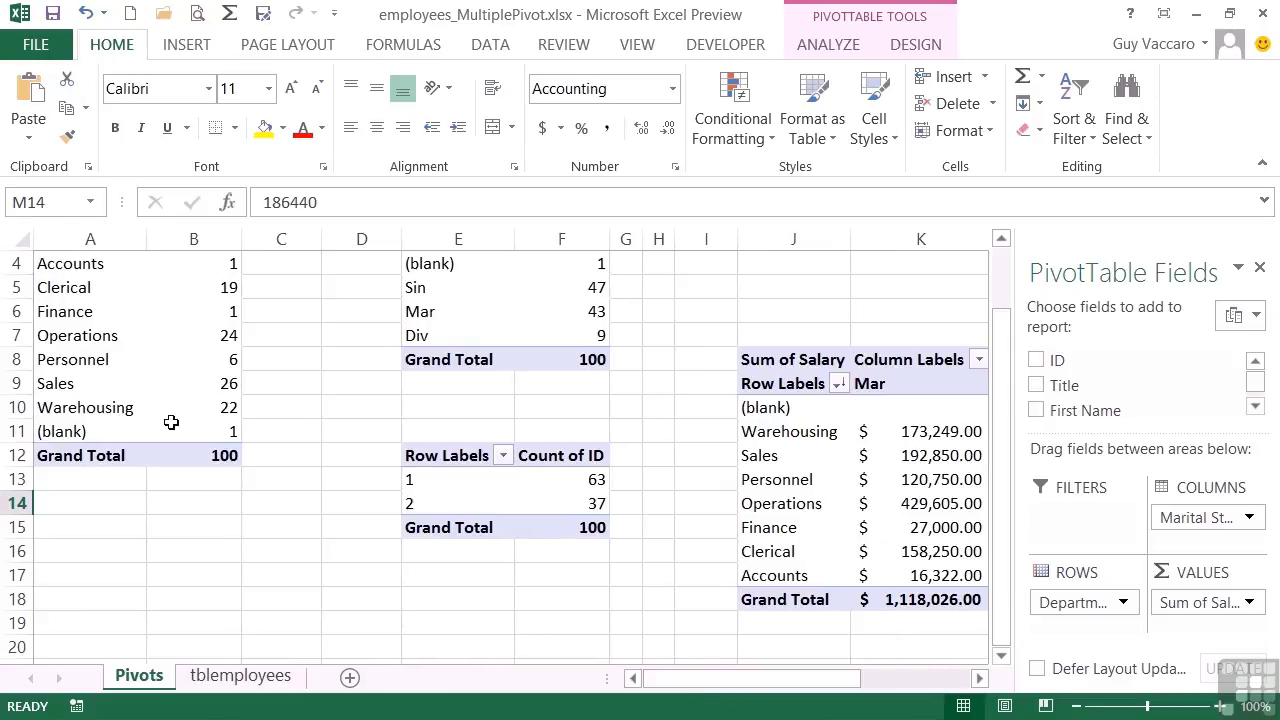
scroll(176, 423, "up", 1)
scroll(176, 423, "up", 1)
left_click(90, 336)
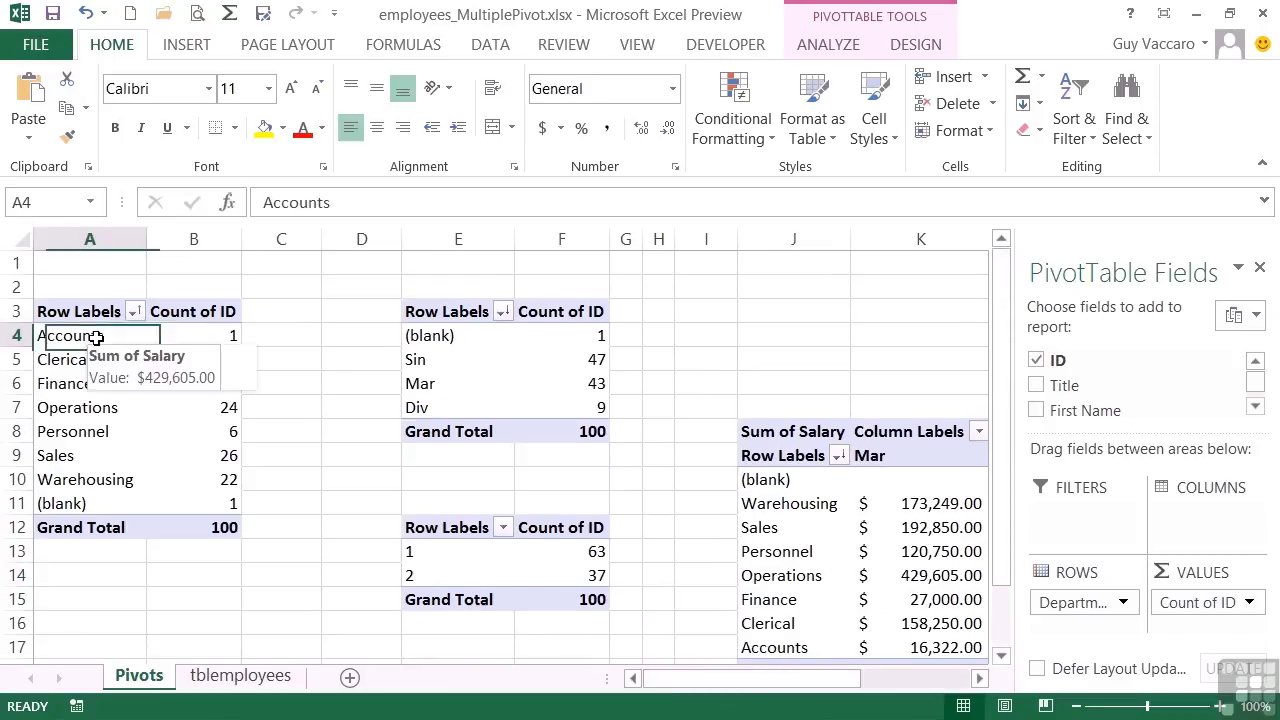
left_click(133, 312)
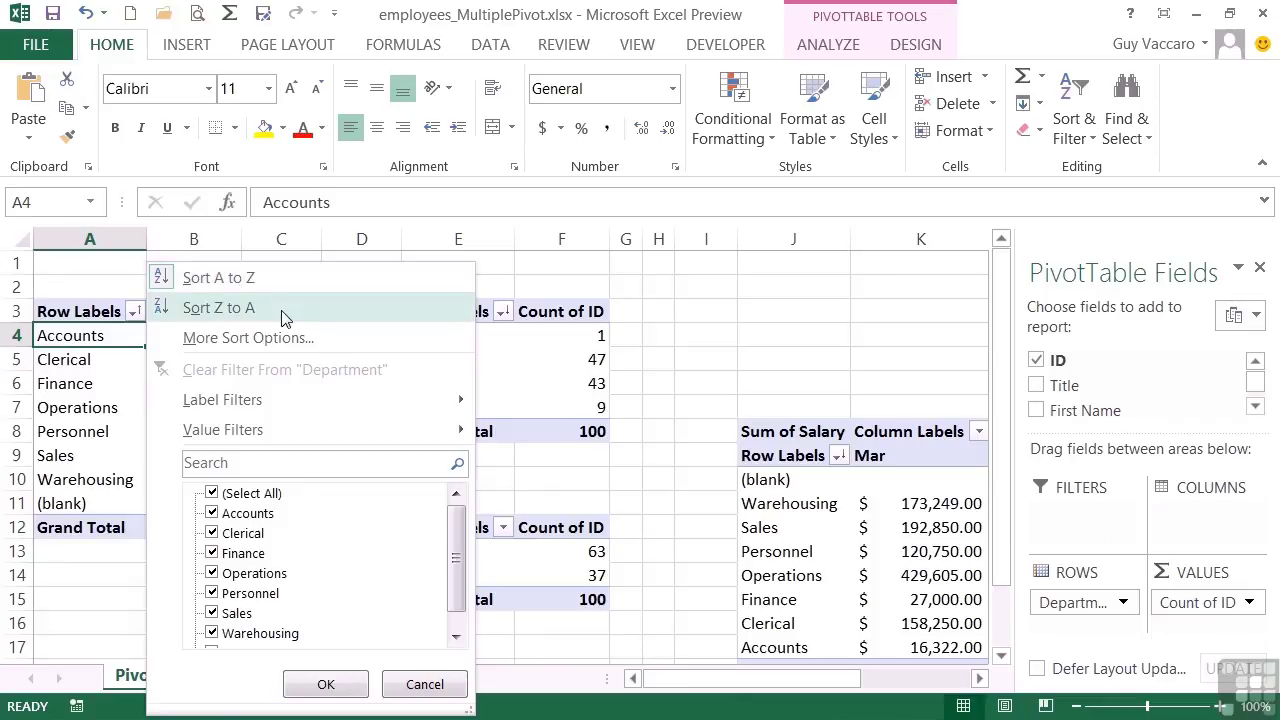
left_click(324, 338)
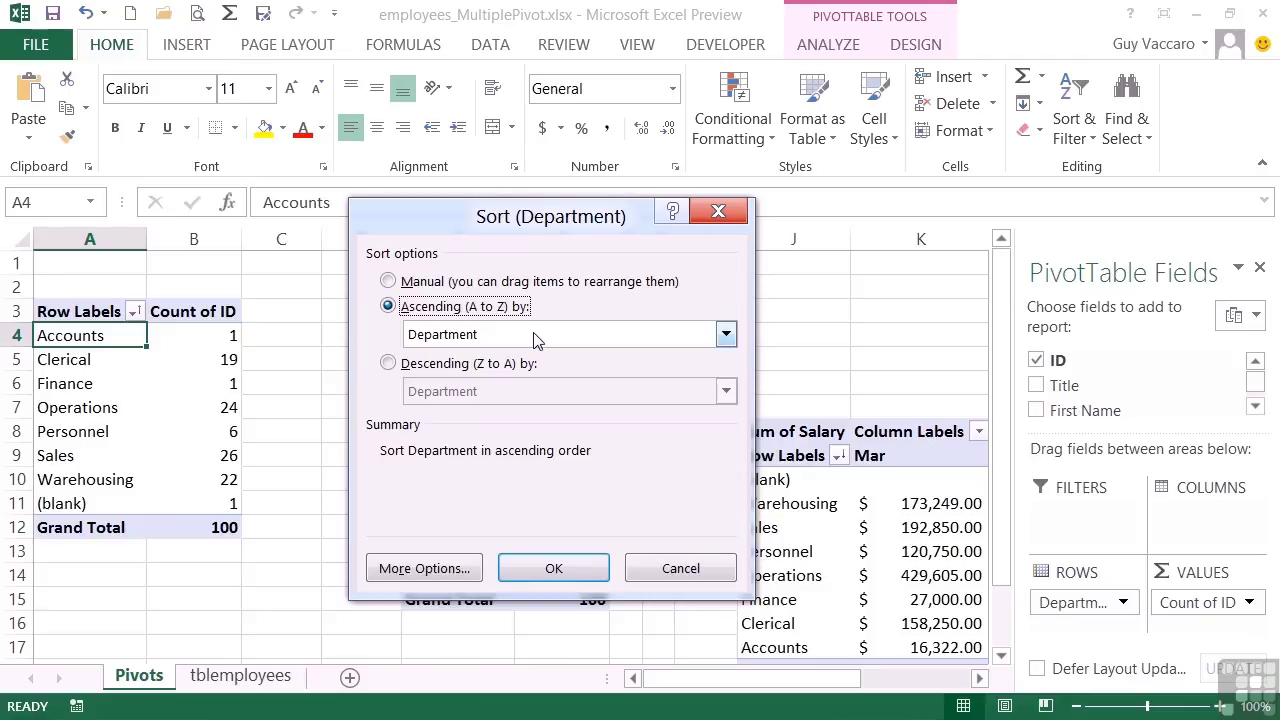
left_click(657, 562)
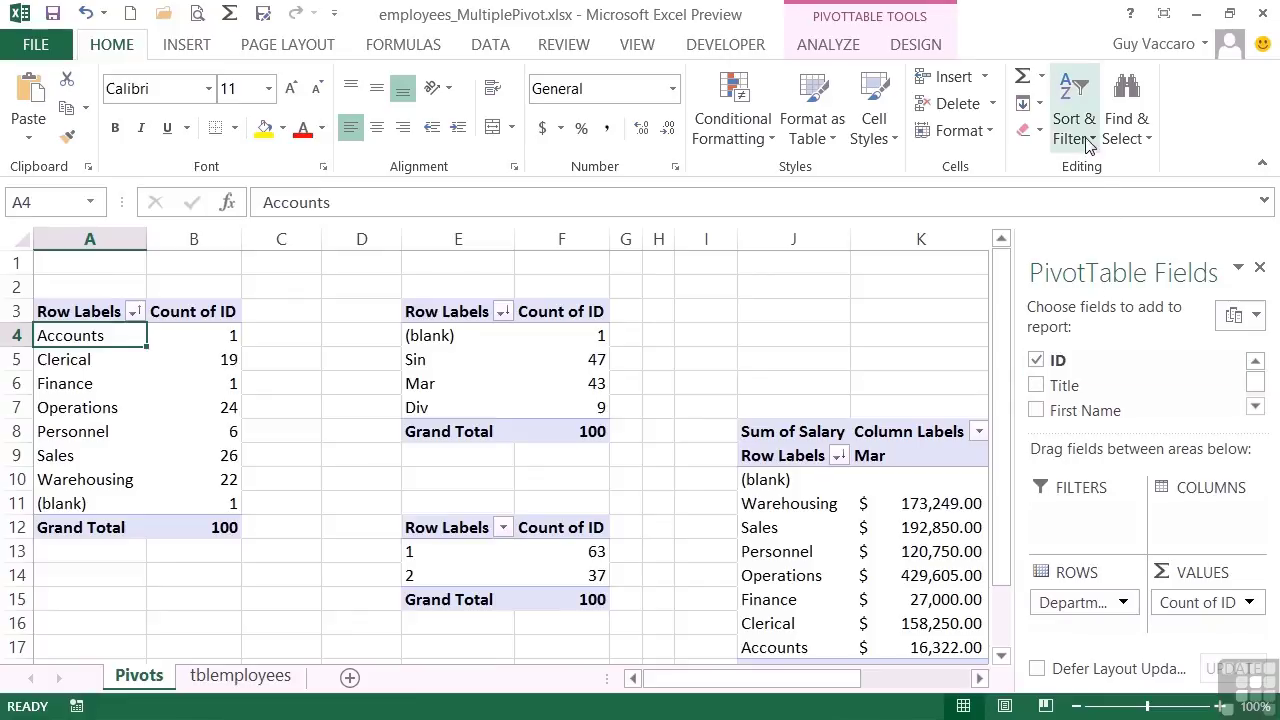
Step: Apply a custom sort to the department pivot table in ascending order by Count of ID
left_click(1089, 146)
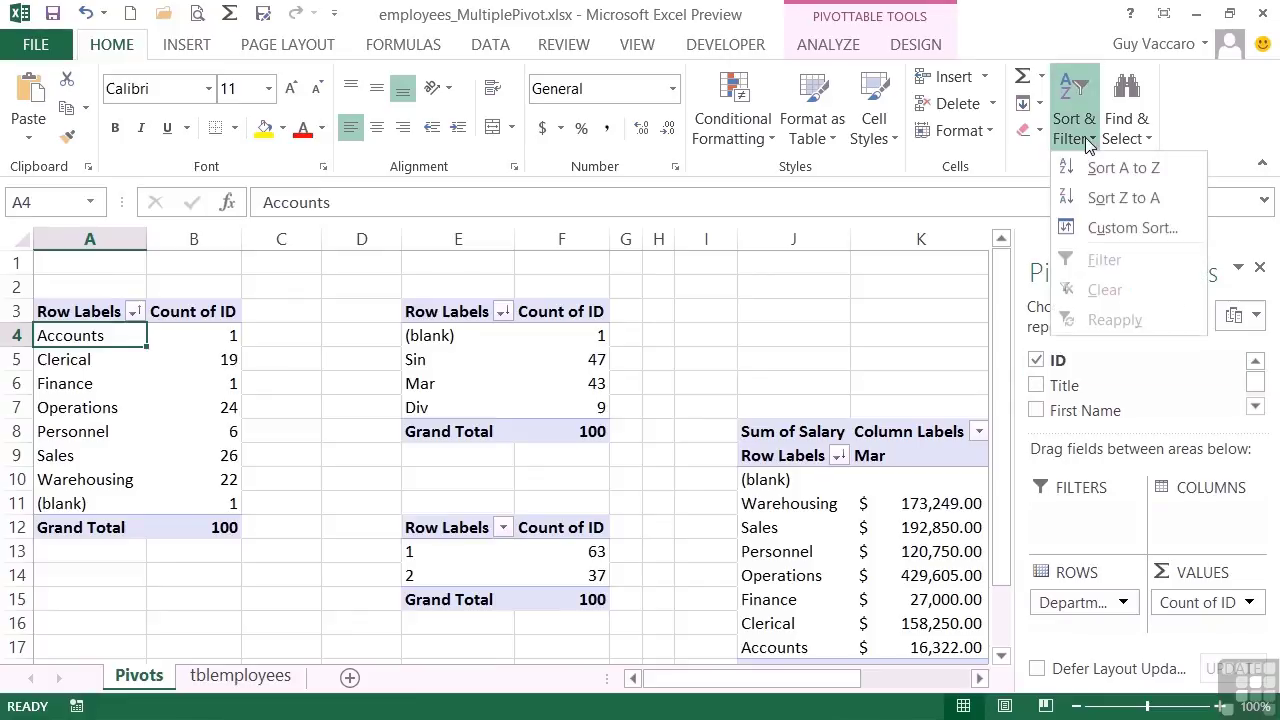
left_click(1124, 232)
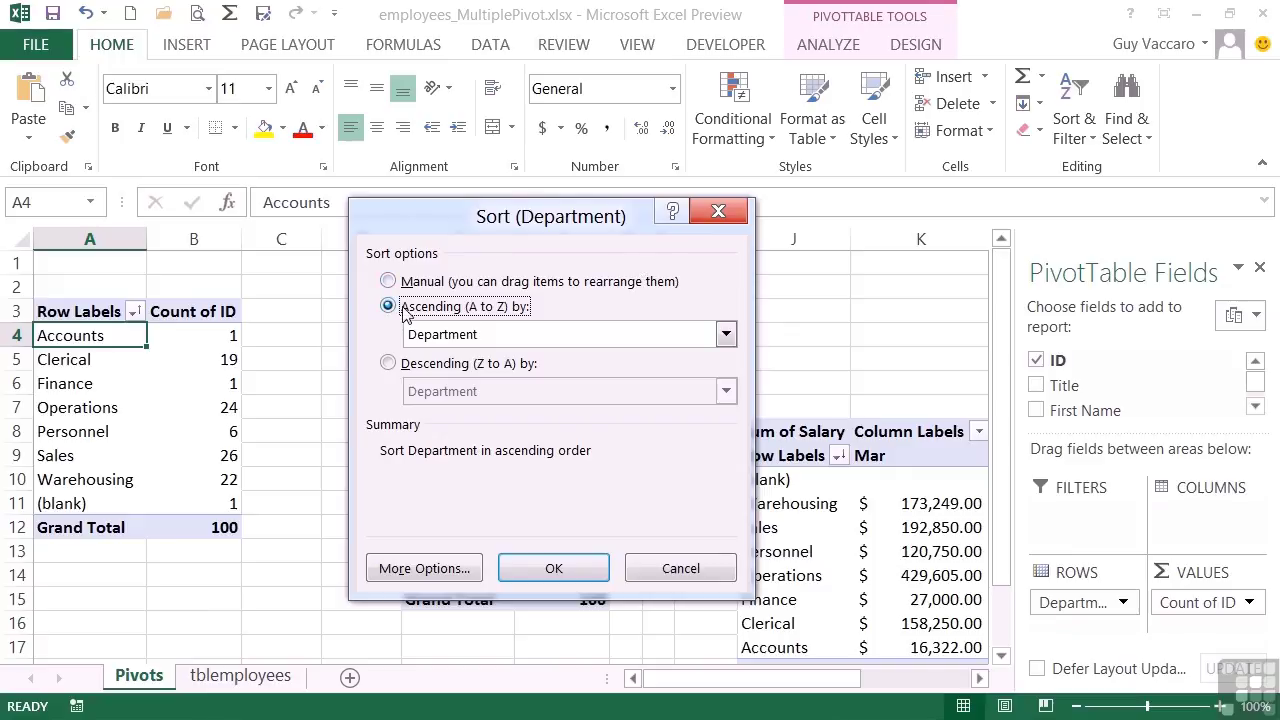
left_click(474, 342)
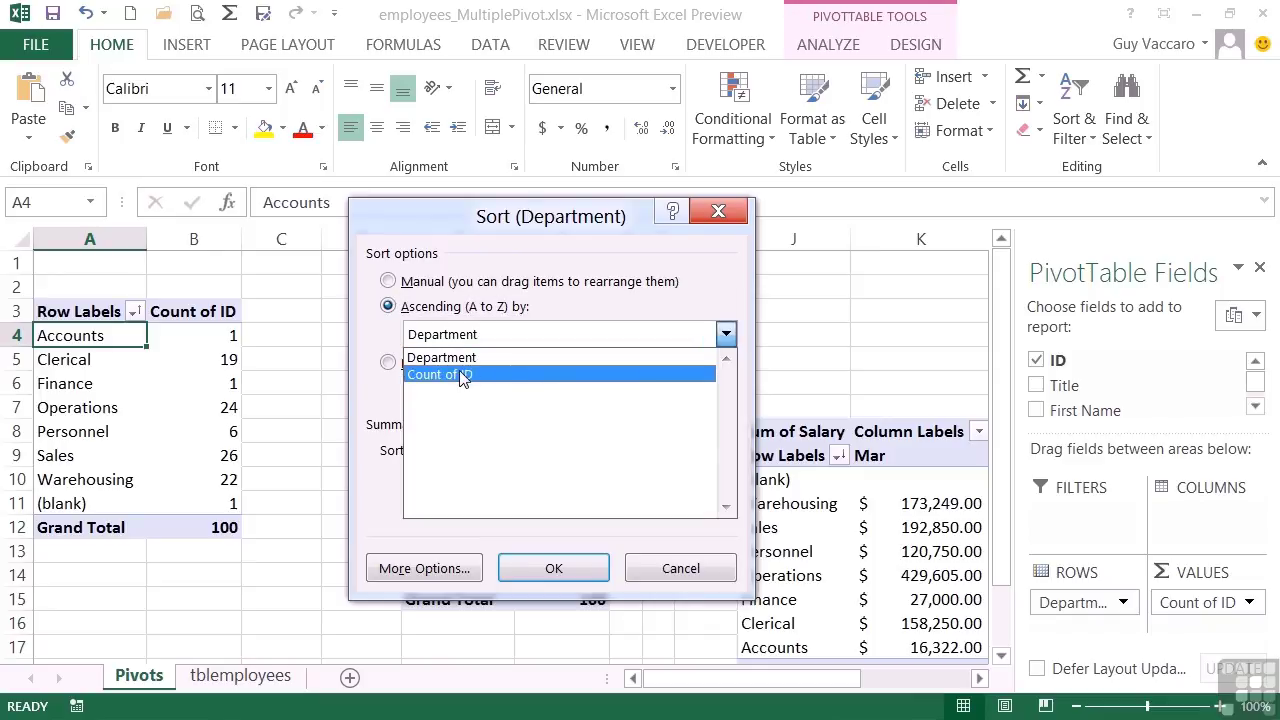
left_click(462, 376)
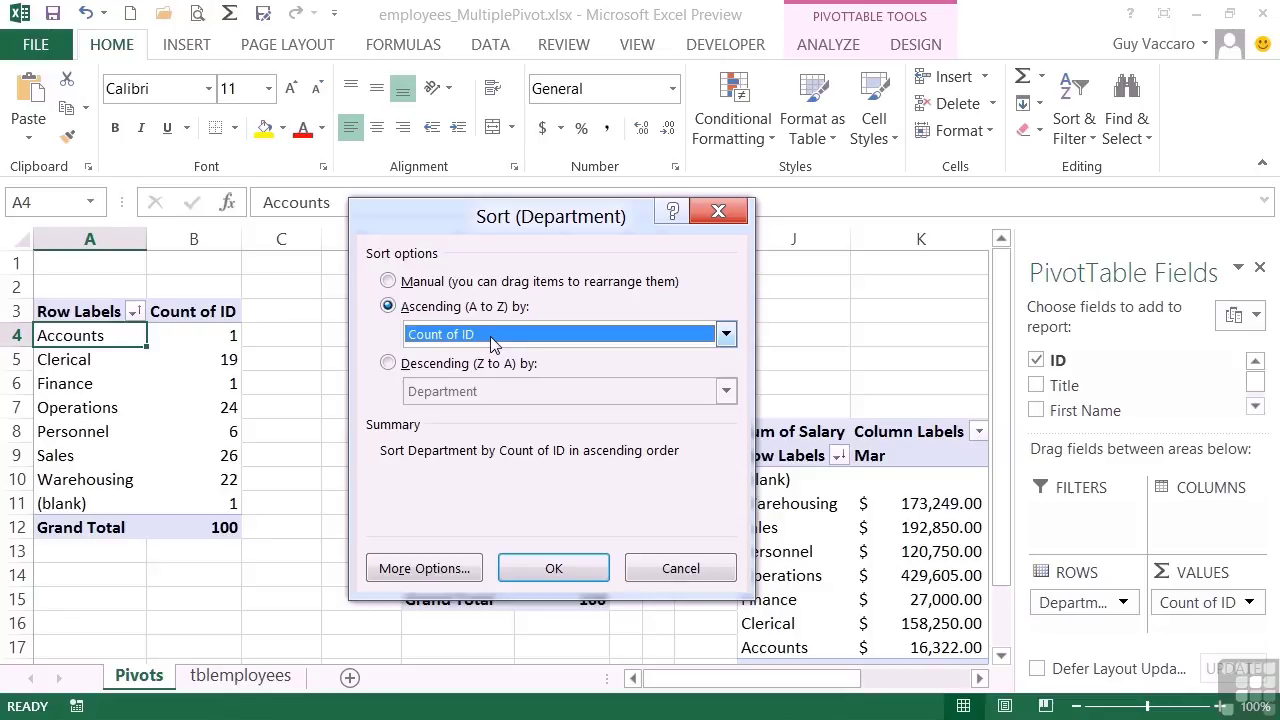
left_click(565, 566)
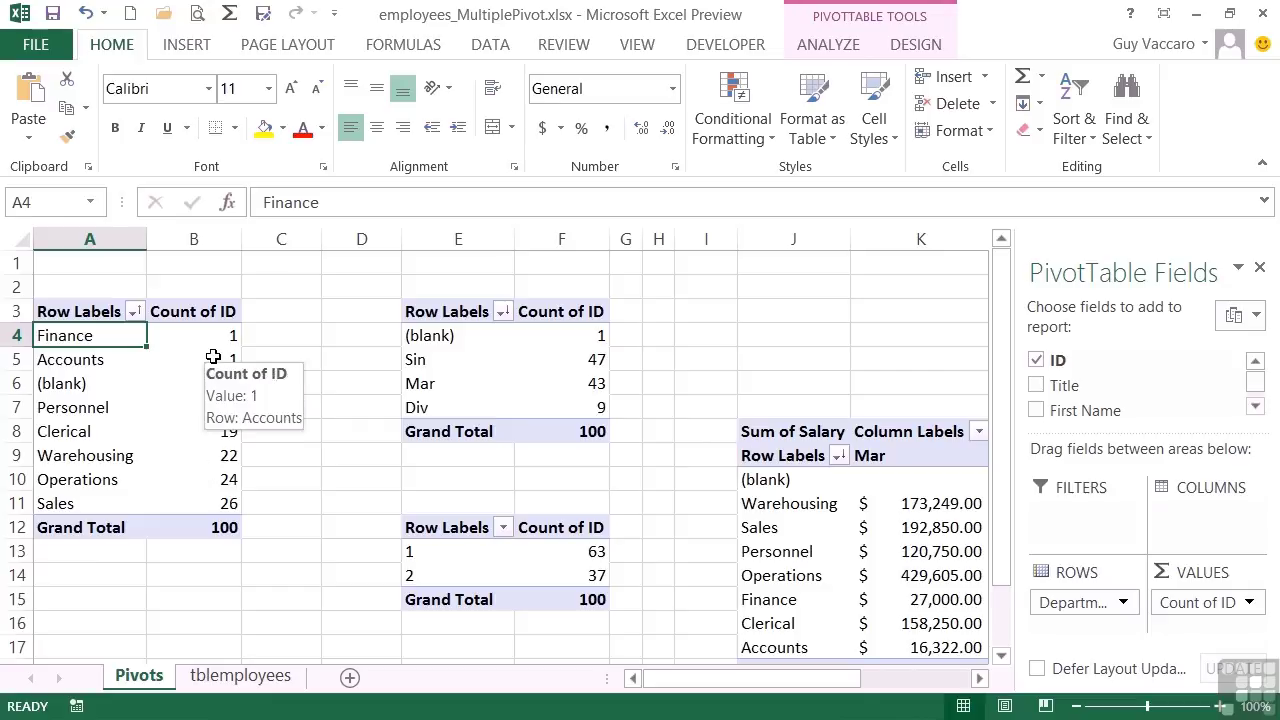
Step: Sort the department pivot table in descending order by Count of ID
left_click(133, 311)
left_click(251, 340)
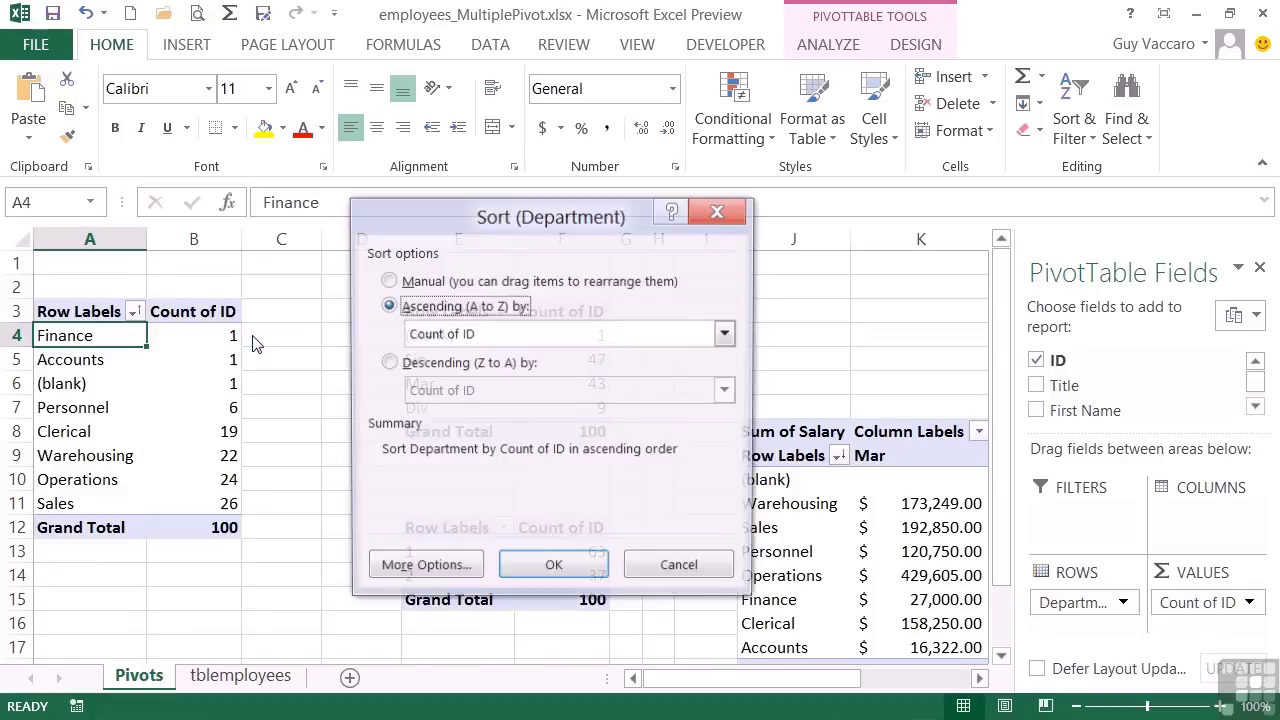
left_click(389, 365)
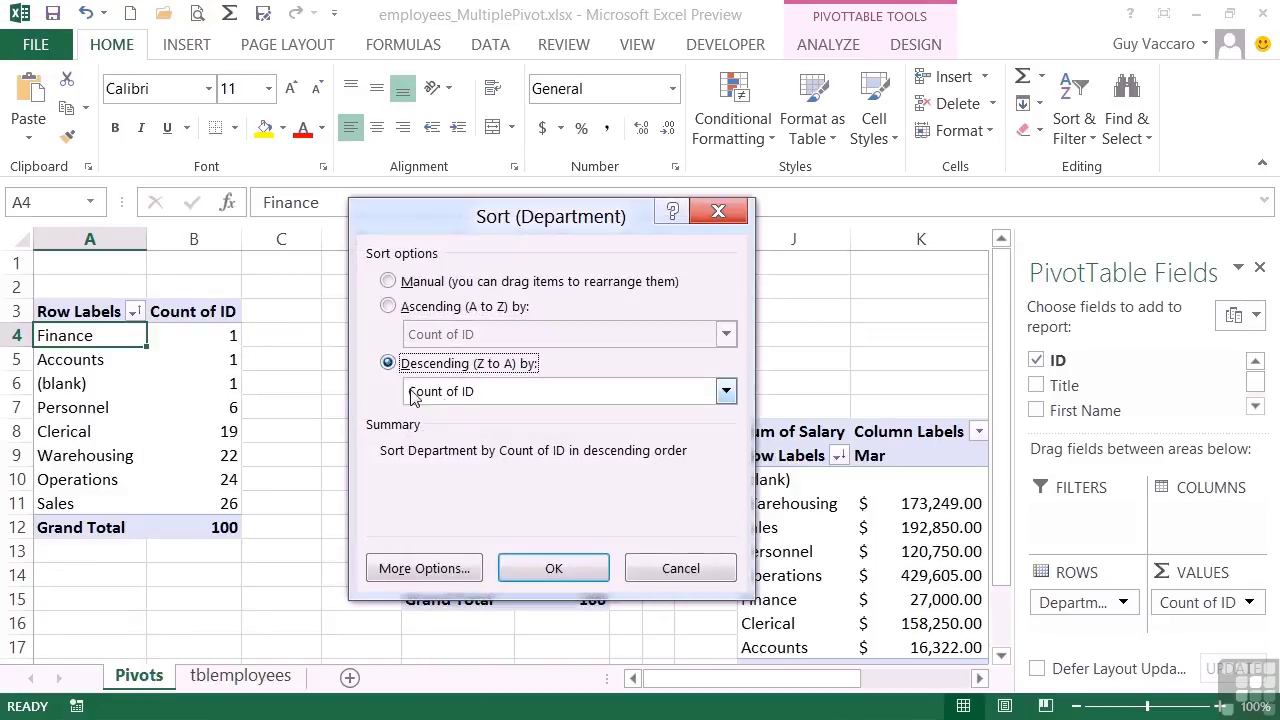
left_click(553, 568)
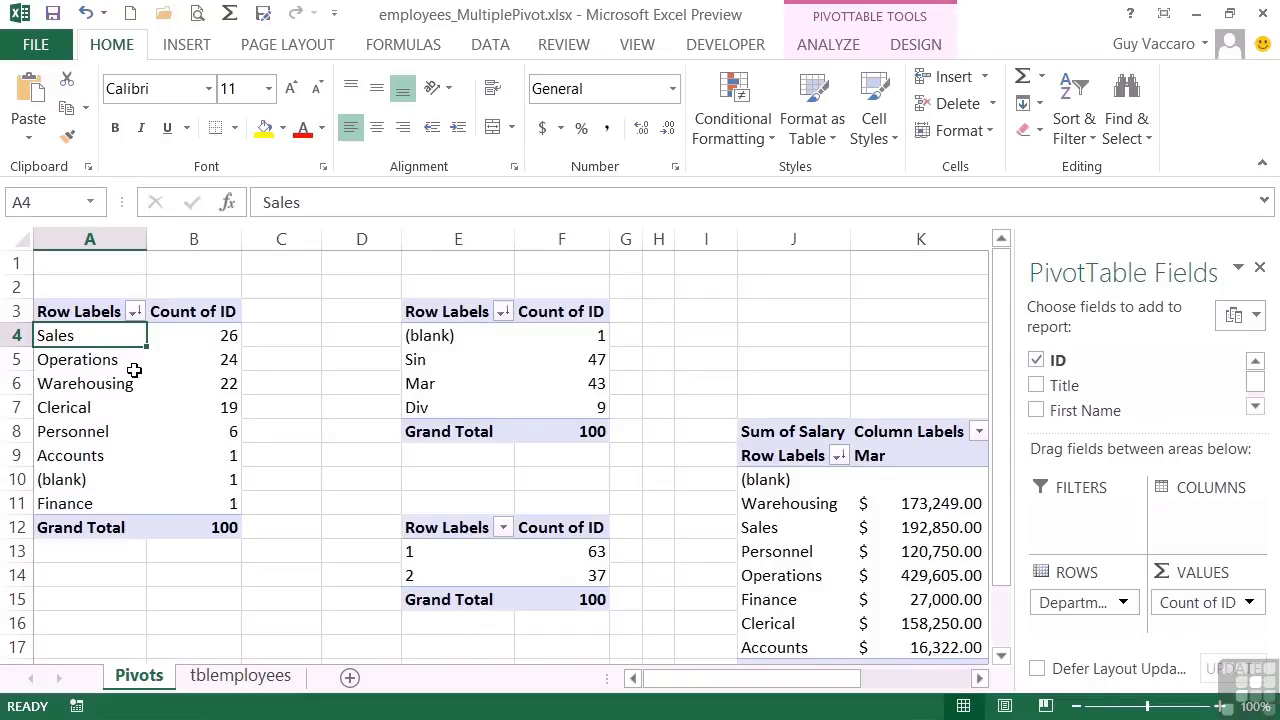
Step: Sort the marital status pivot table in descending order by Count of ID
left_click(456, 337)
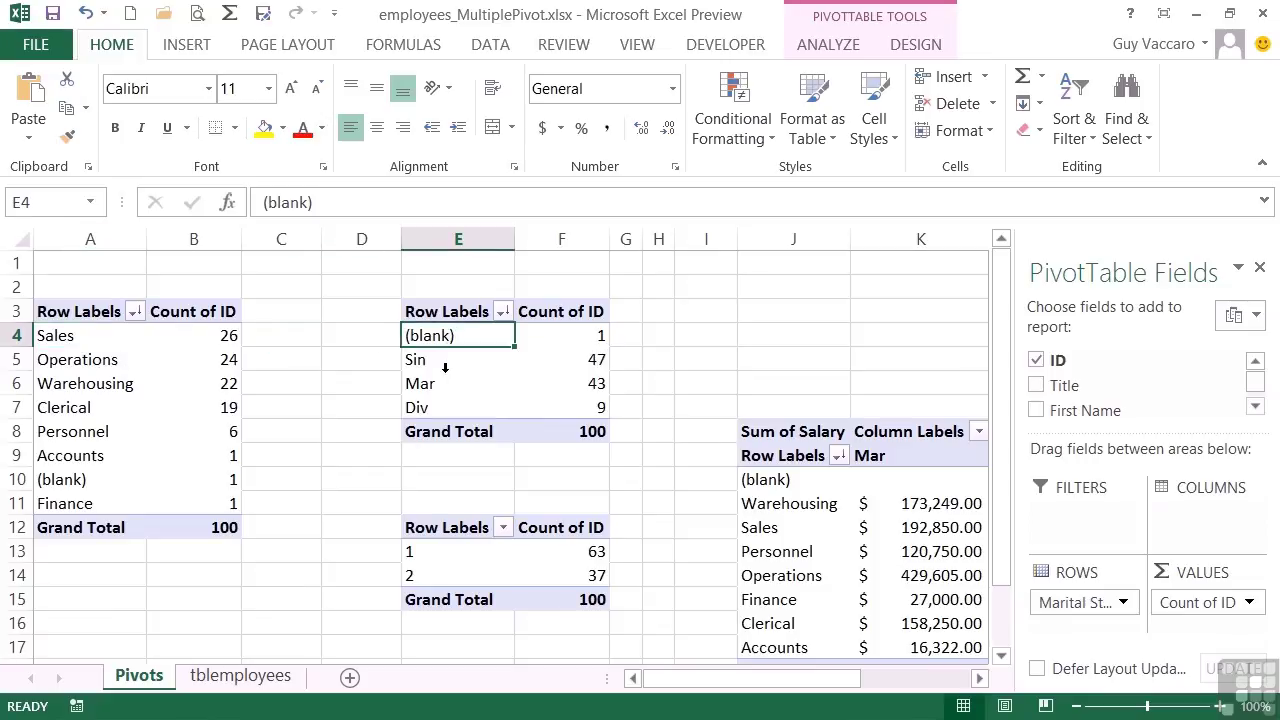
left_click(503, 312)
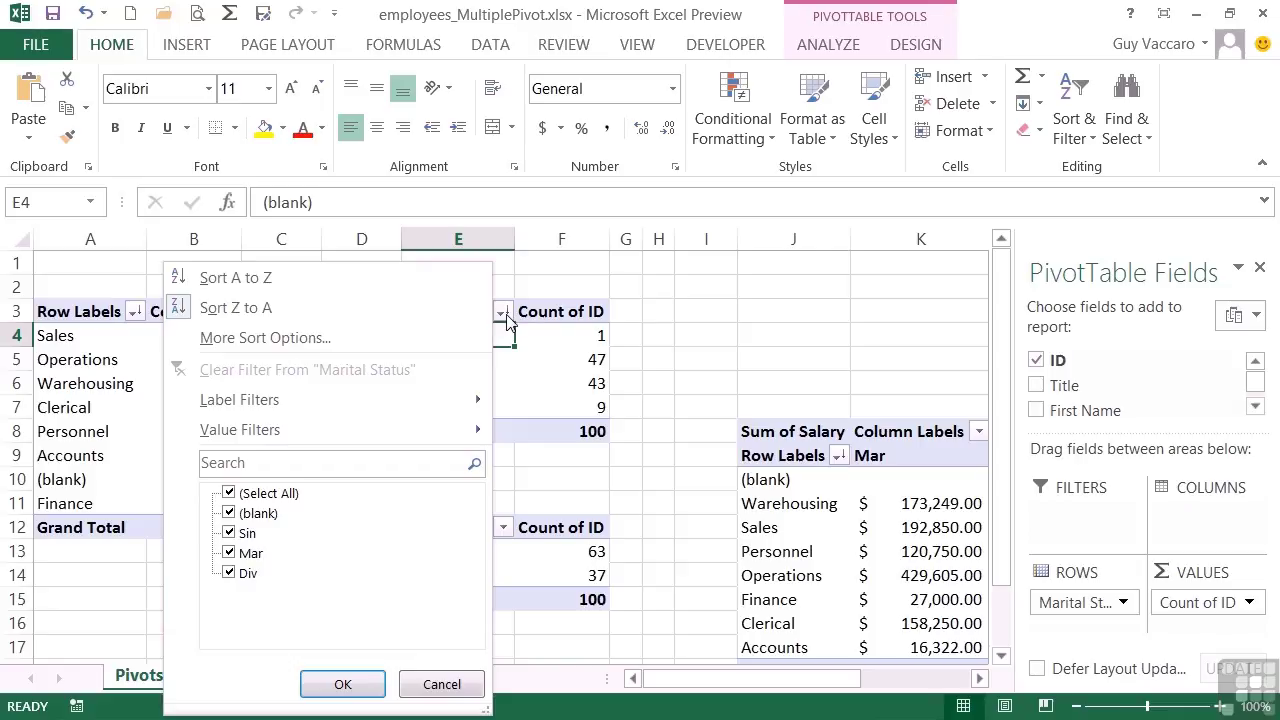
left_click(227, 340)
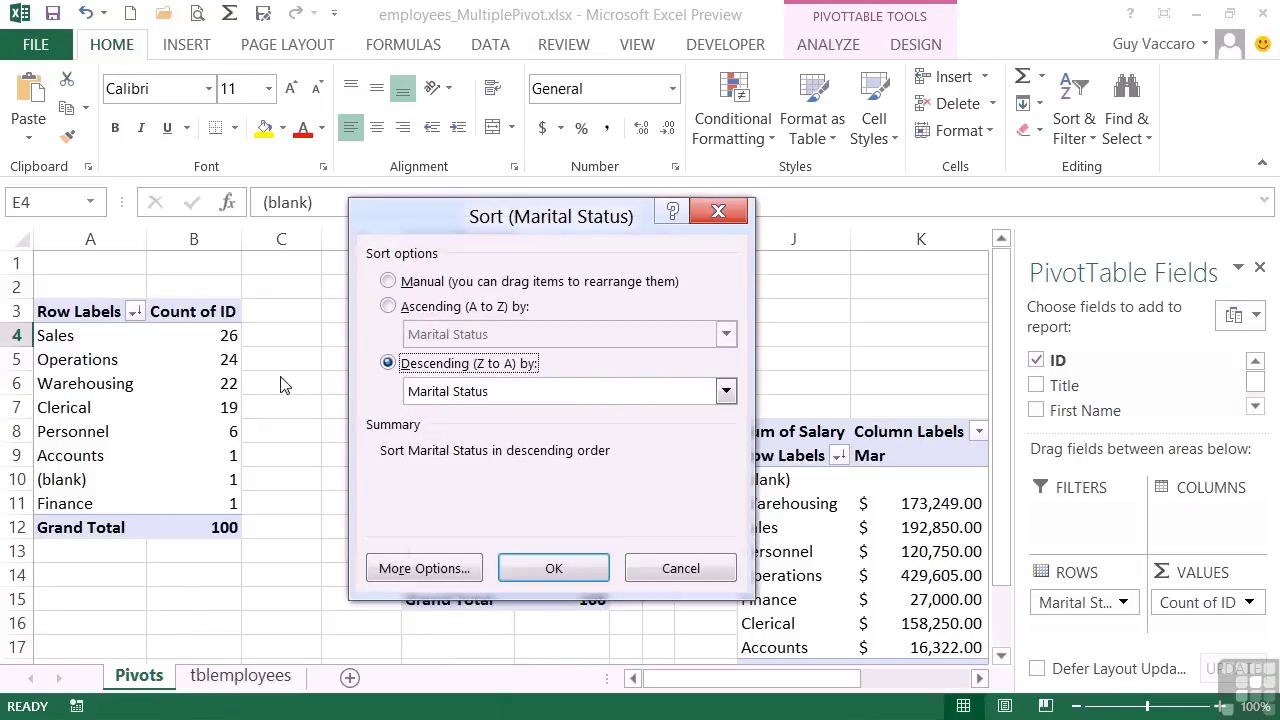
left_click(478, 395)
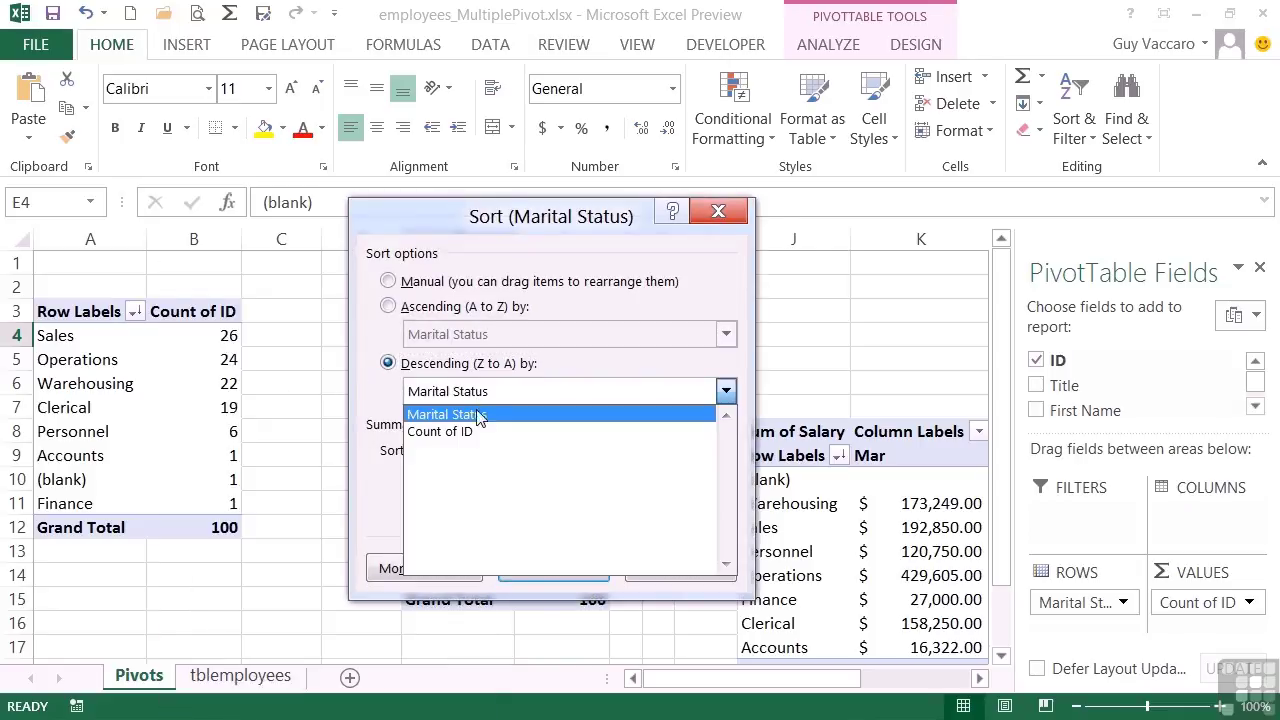
left_click(475, 432)
left_click(571, 572)
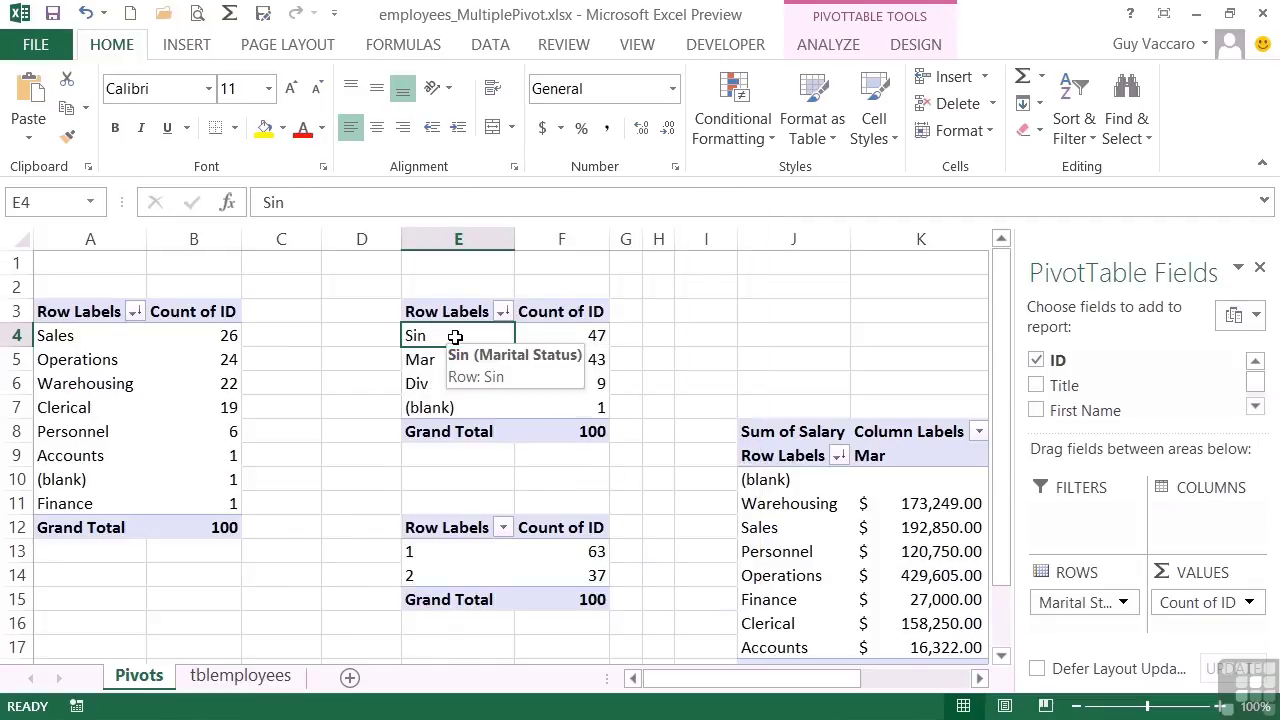
Step: Sort the department rows of the Sum of Salary pivot table from A to Z
left_click_drag(814, 680, 940, 684)
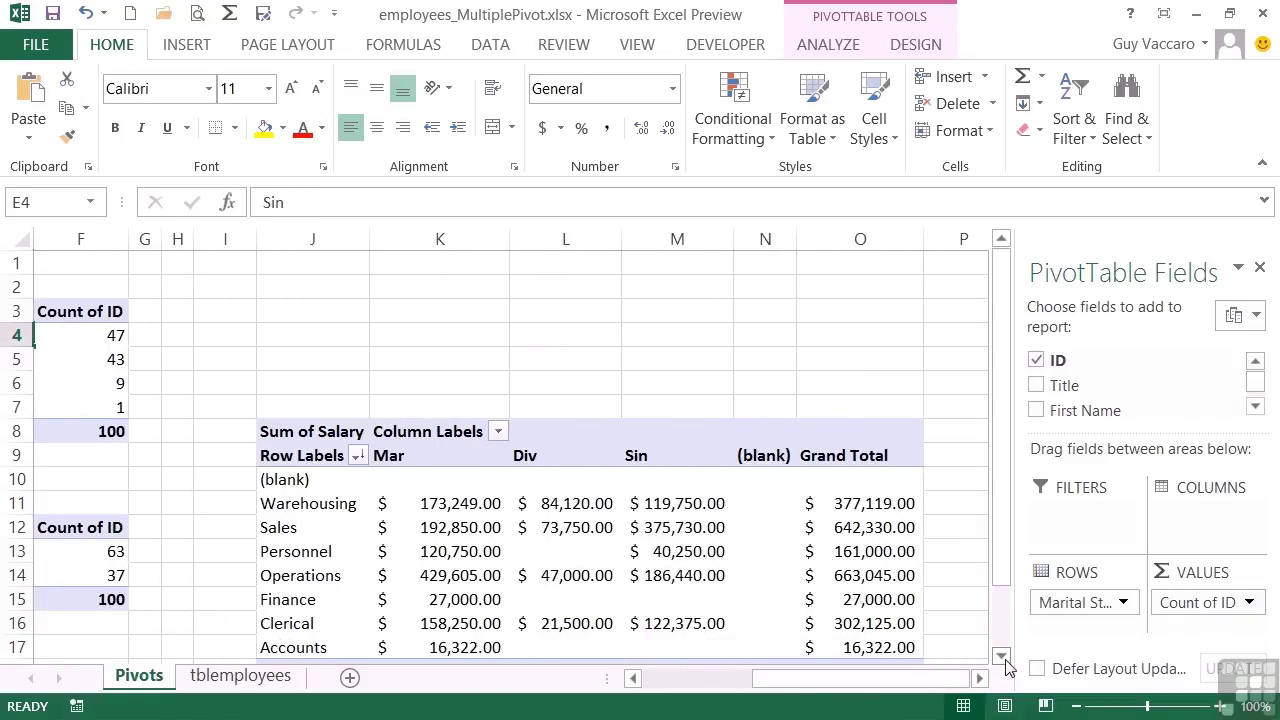
left_click(1001, 658)
left_click(1001, 658)
left_click(1001, 658)
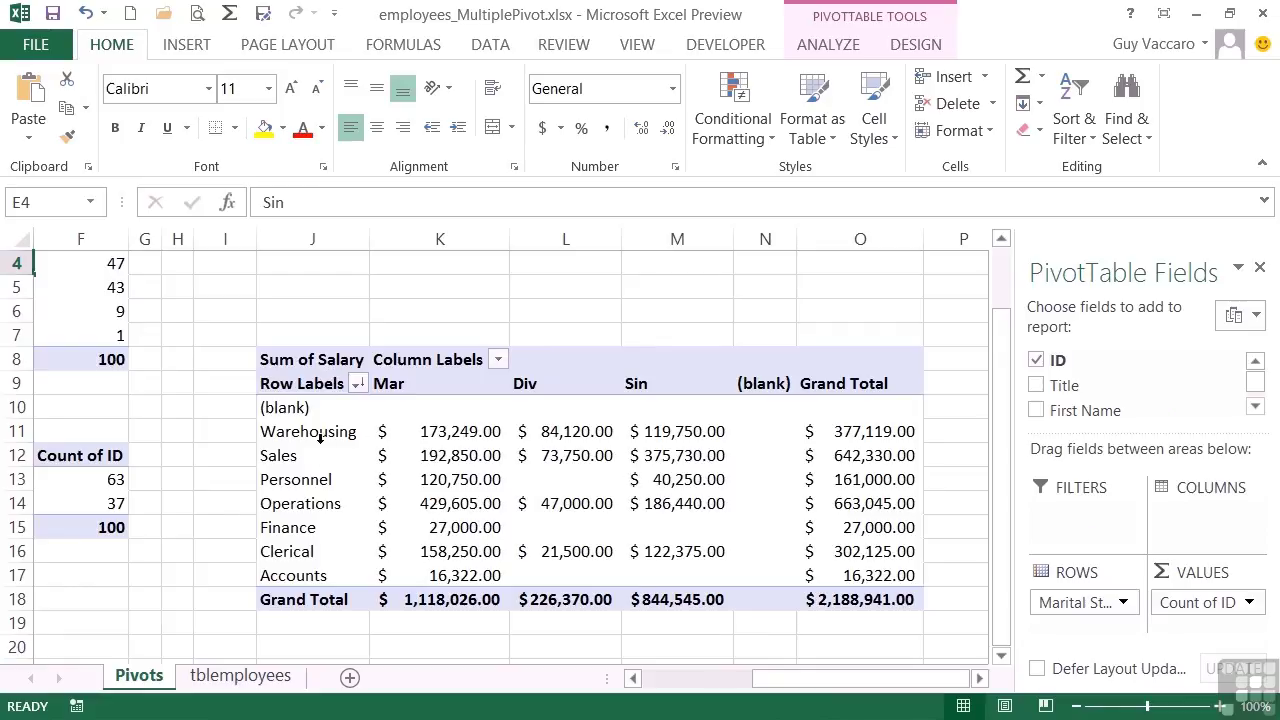
left_click(356, 386)
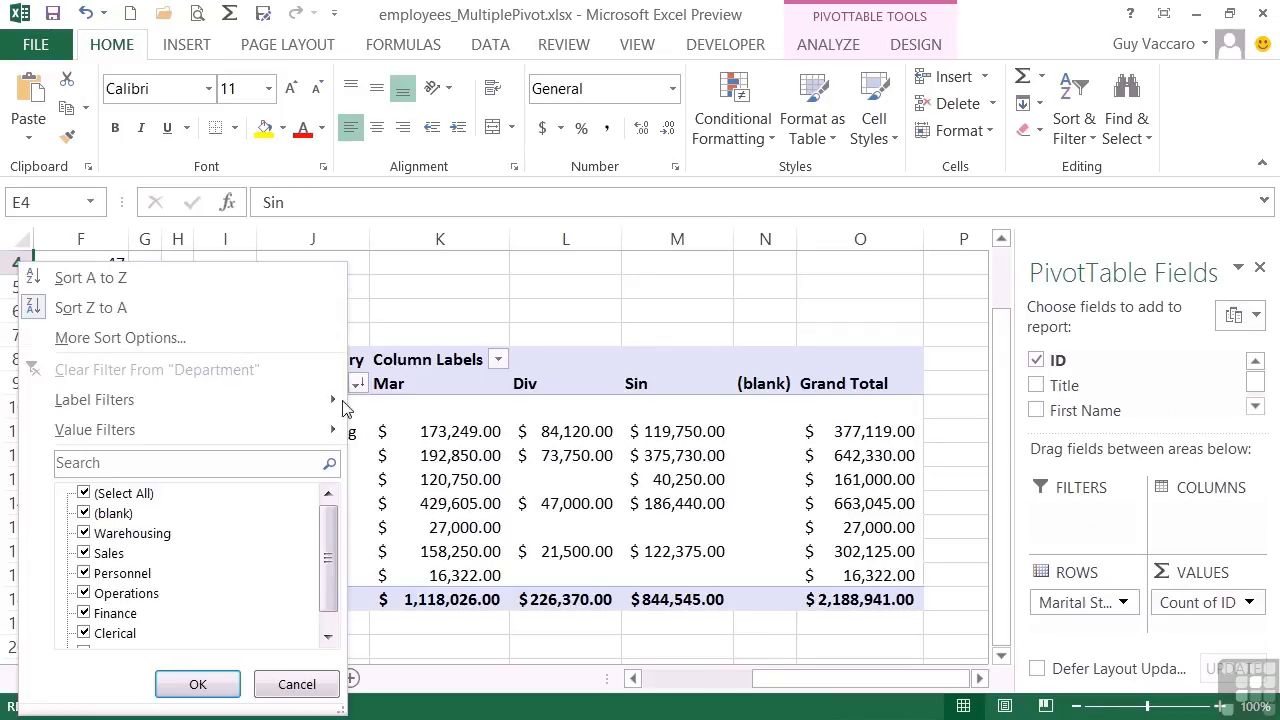
left_click(91, 278)
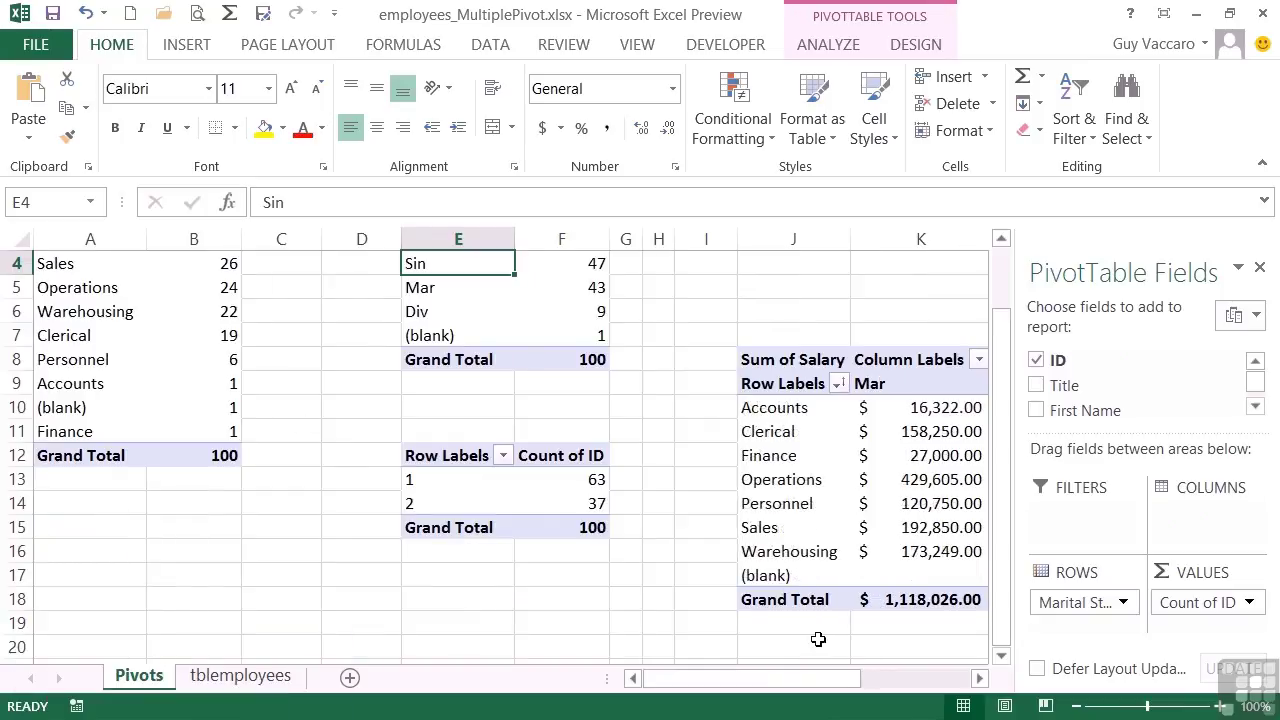
Step: Sort the marital status columns of the Sum of Salary pivot table from A to Z
left_click_drag(820, 683, 922, 682)
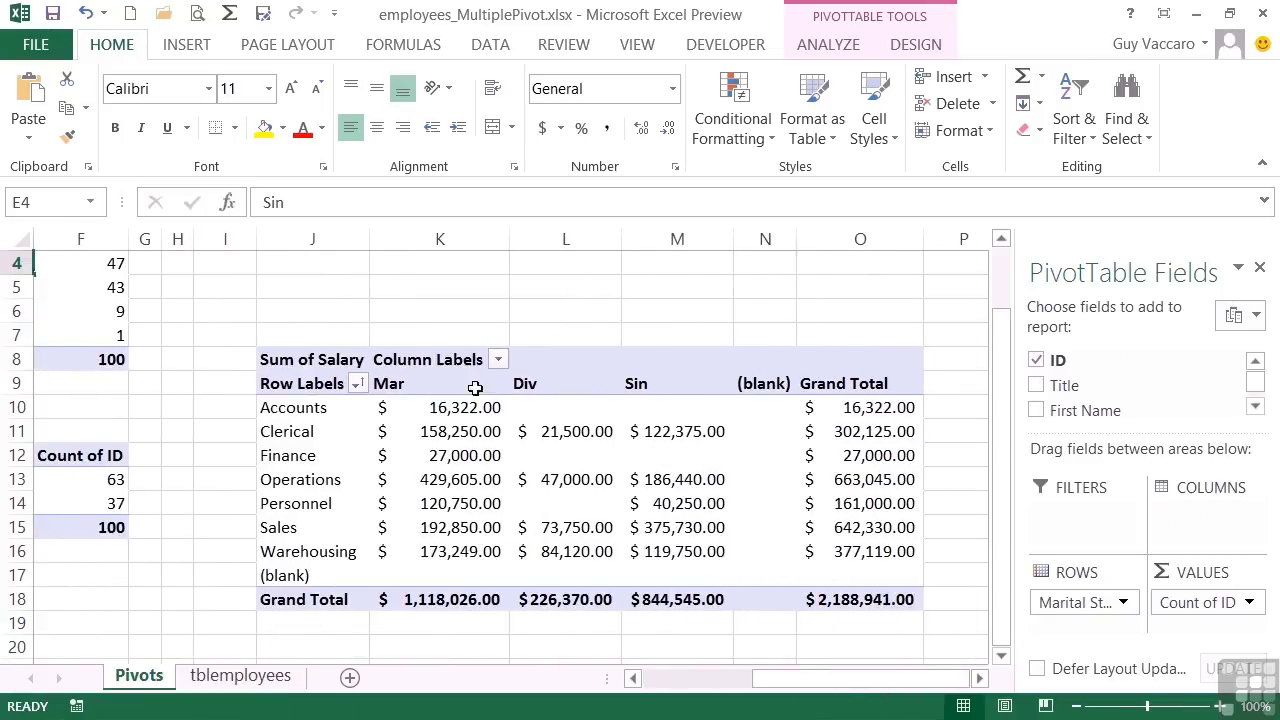
left_click(497, 362)
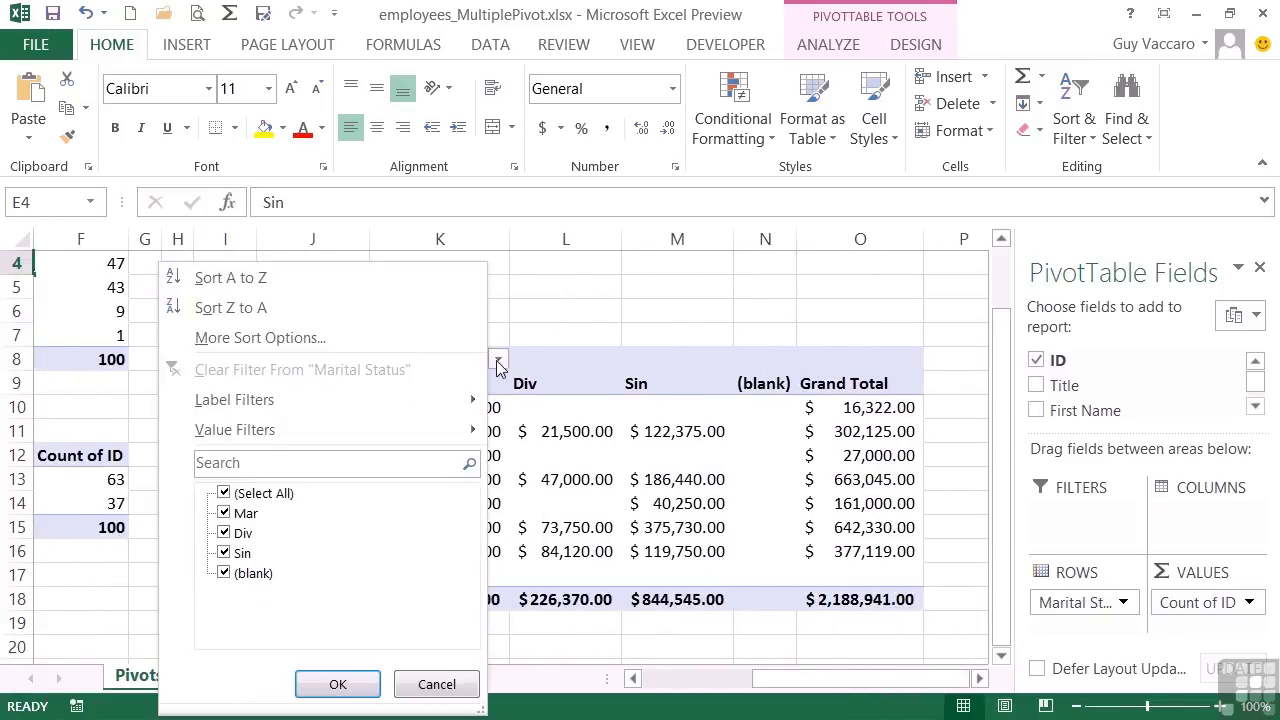
left_click(269, 276)
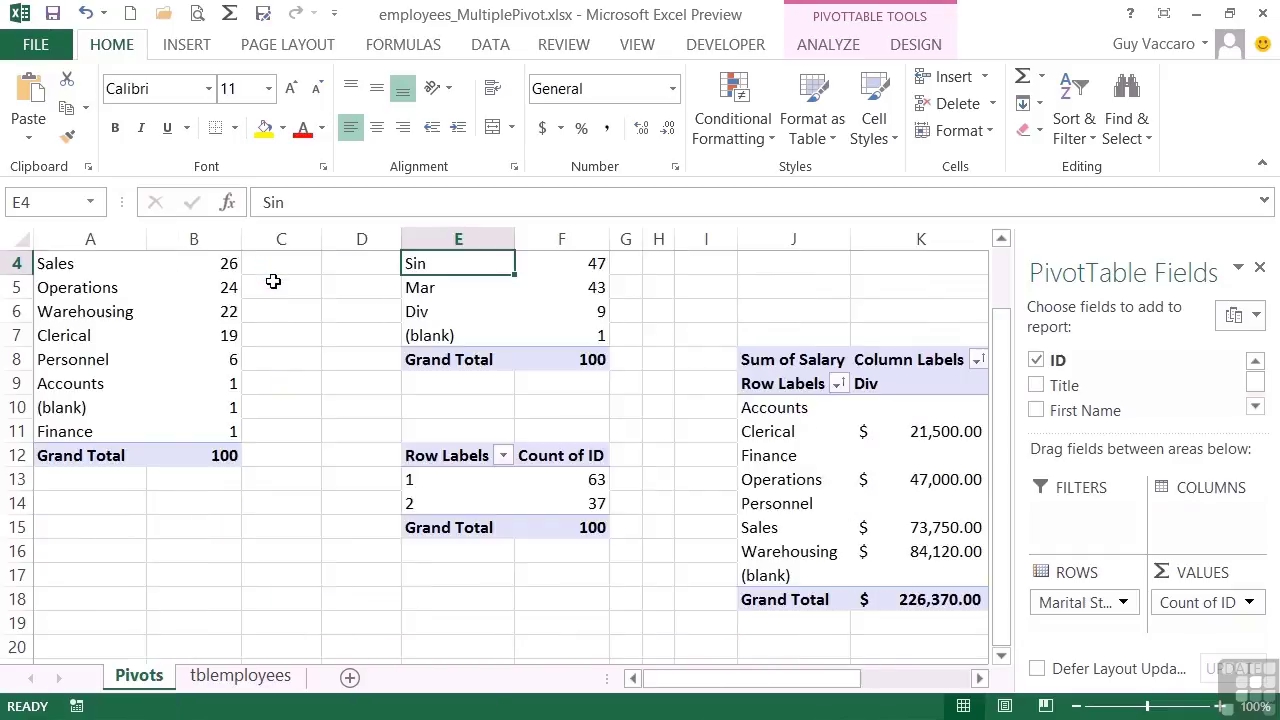
Step: Sort the department rows of the Sum of Salary pivot table in descending order by Sum of Salary
left_click_drag(846, 683, 936, 683)
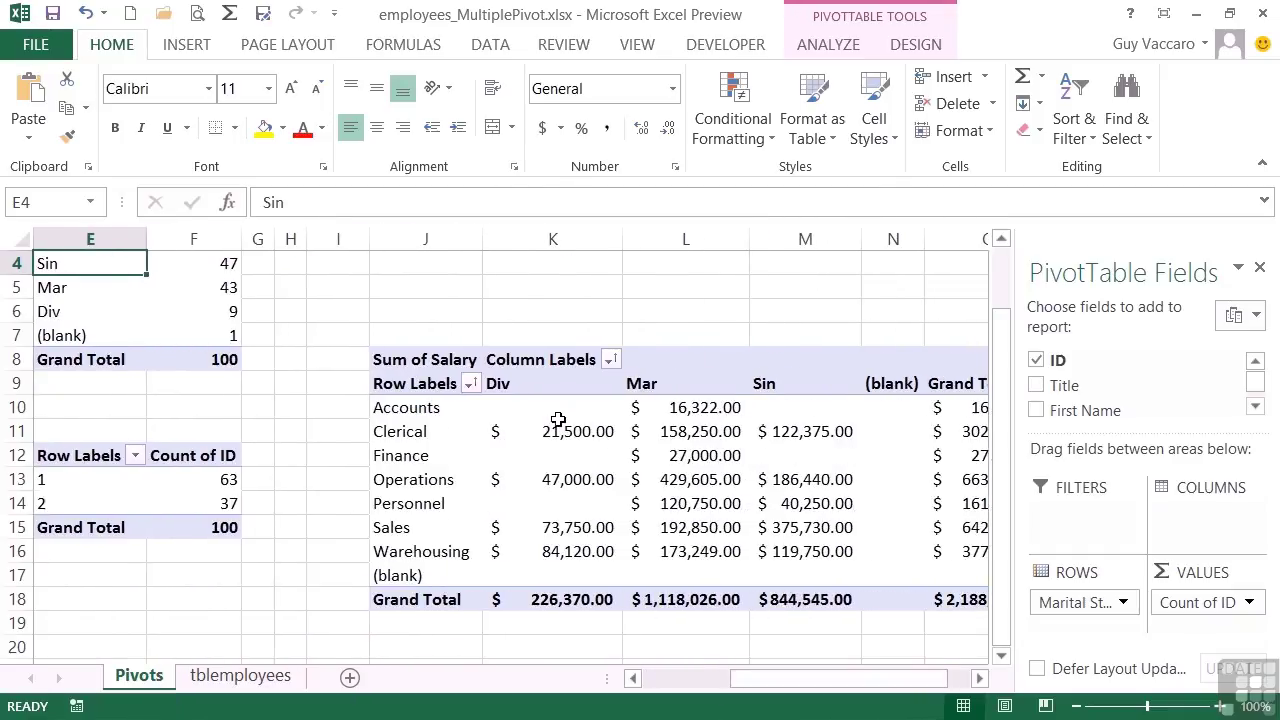
left_click(468, 385)
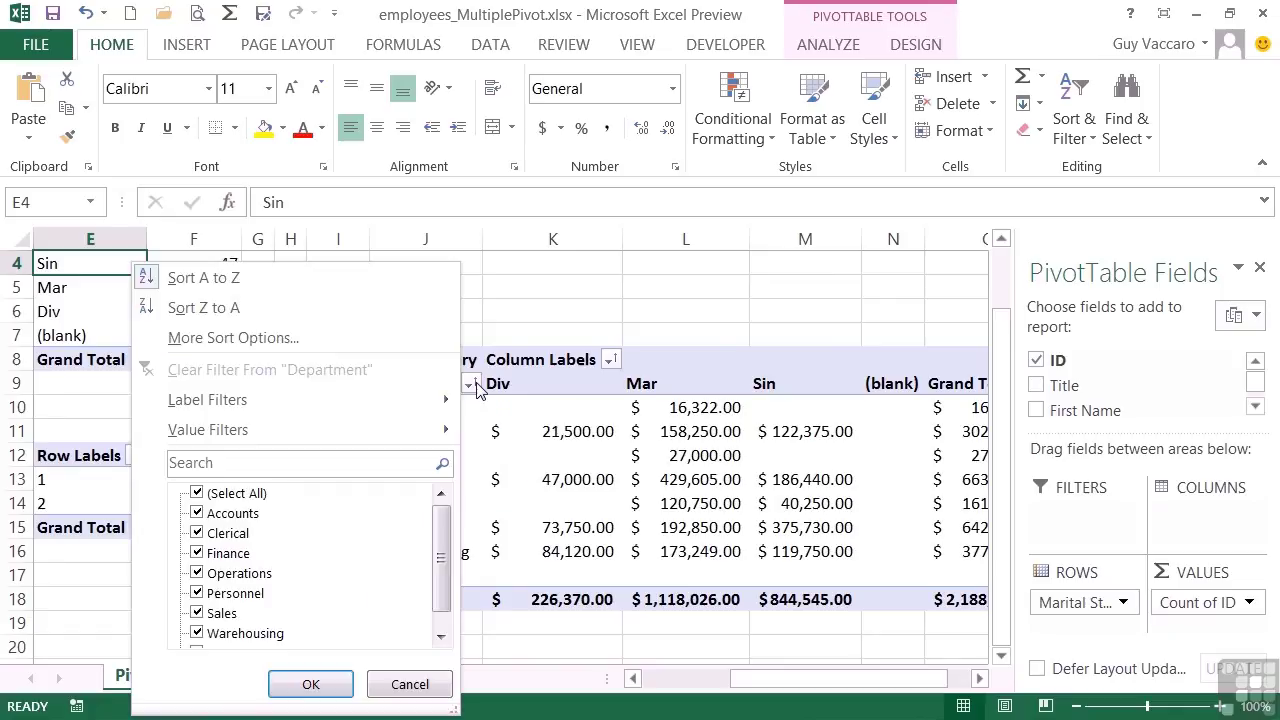
left_click(283, 344)
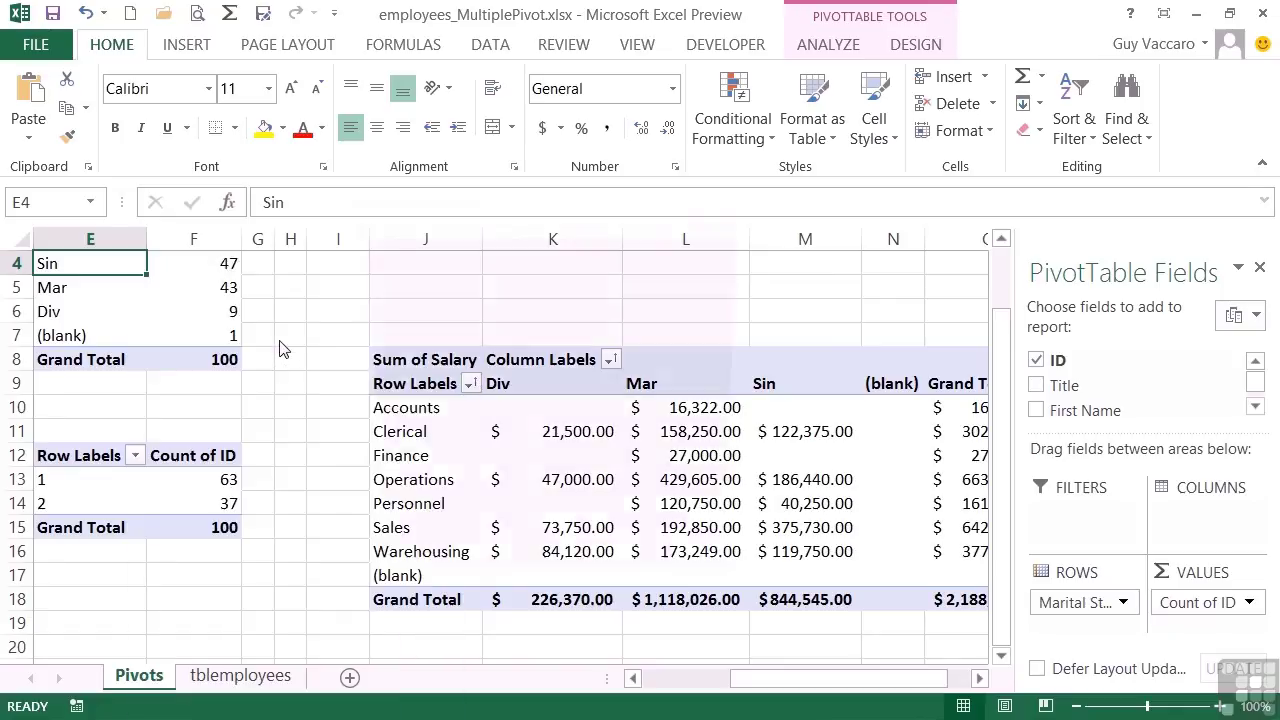
left_click(445, 368)
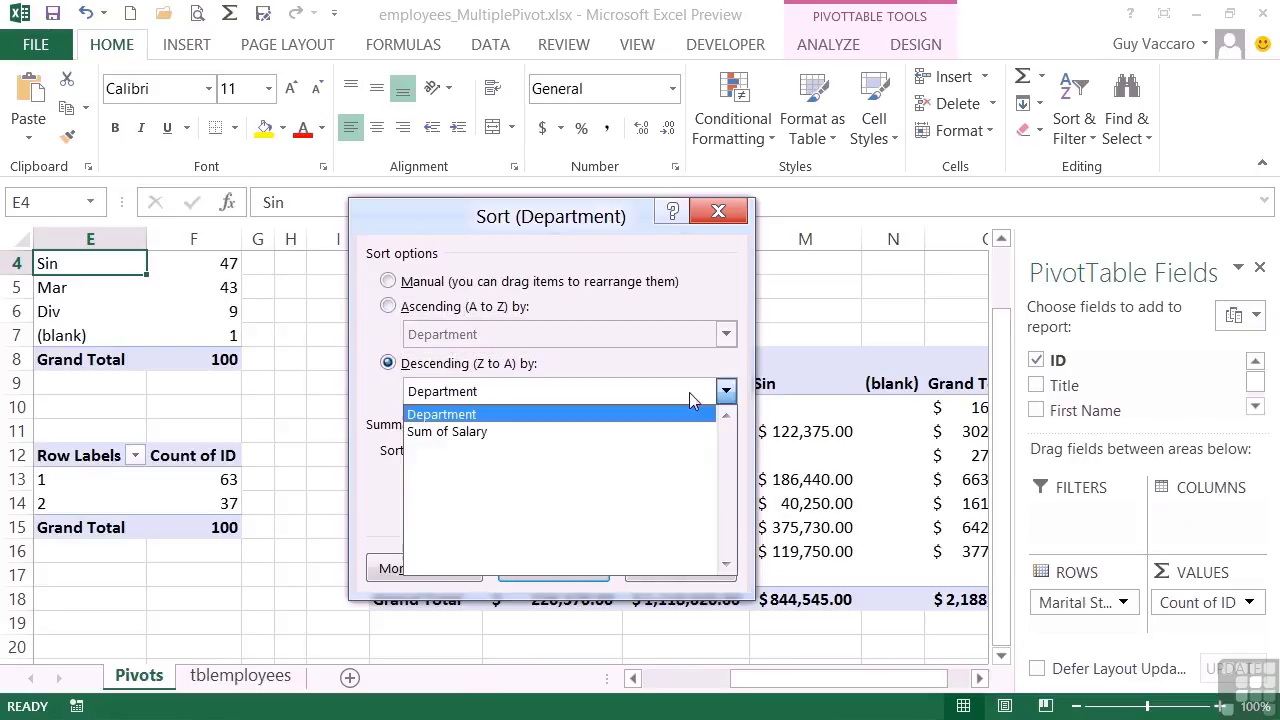
left_click(478, 434)
left_click(551, 574)
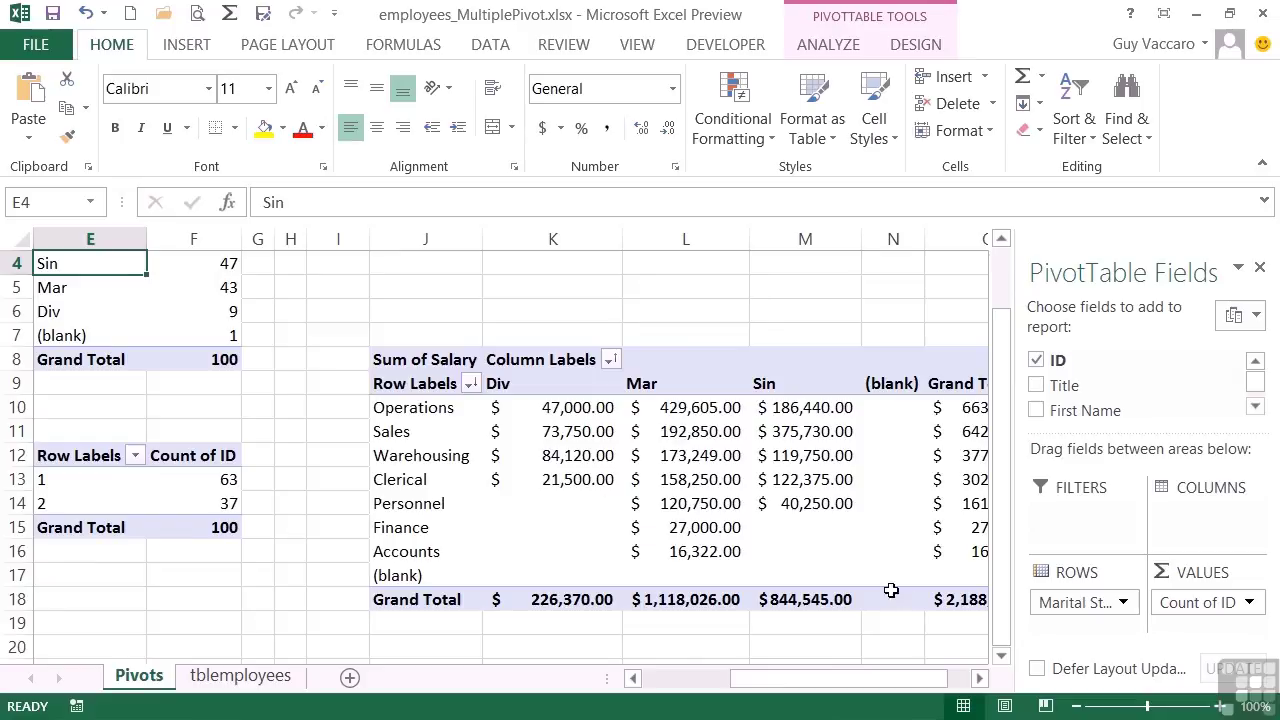
Step: Change the department row sort in the Sum of Salary pivot table to ascending order by Sum of Salary
left_click(979, 678)
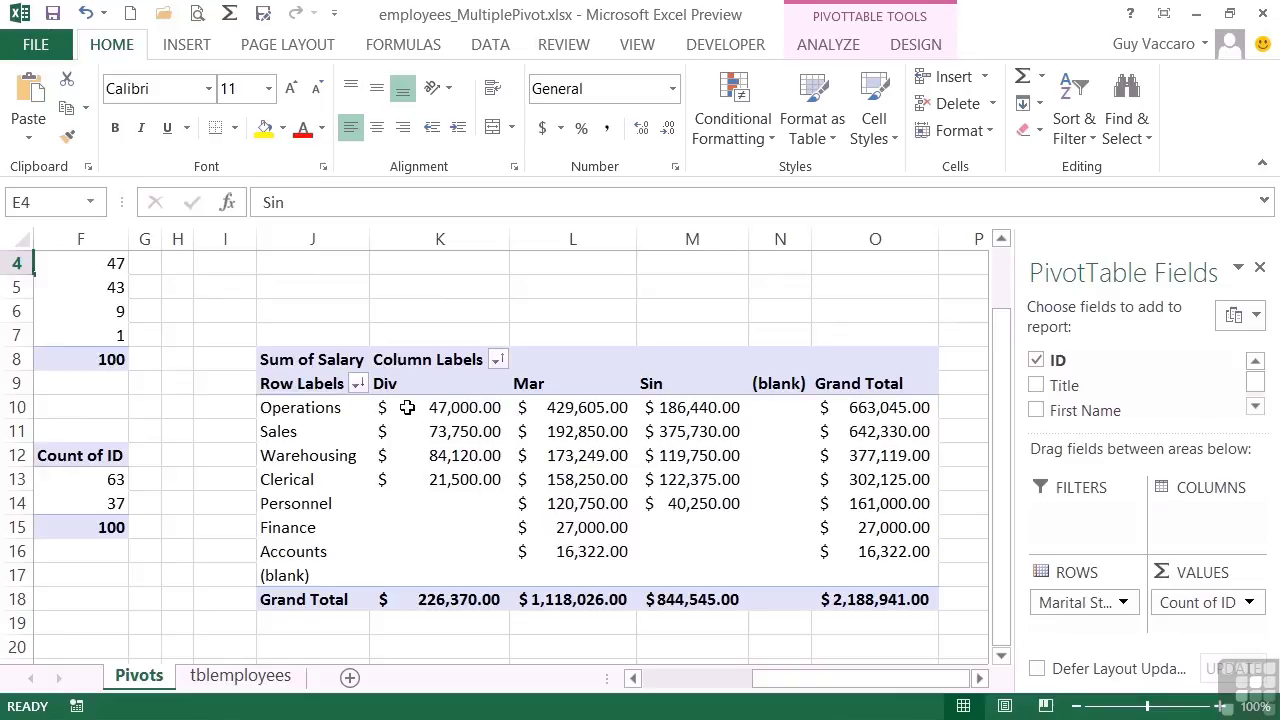
left_click(357, 383)
left_click(258, 340)
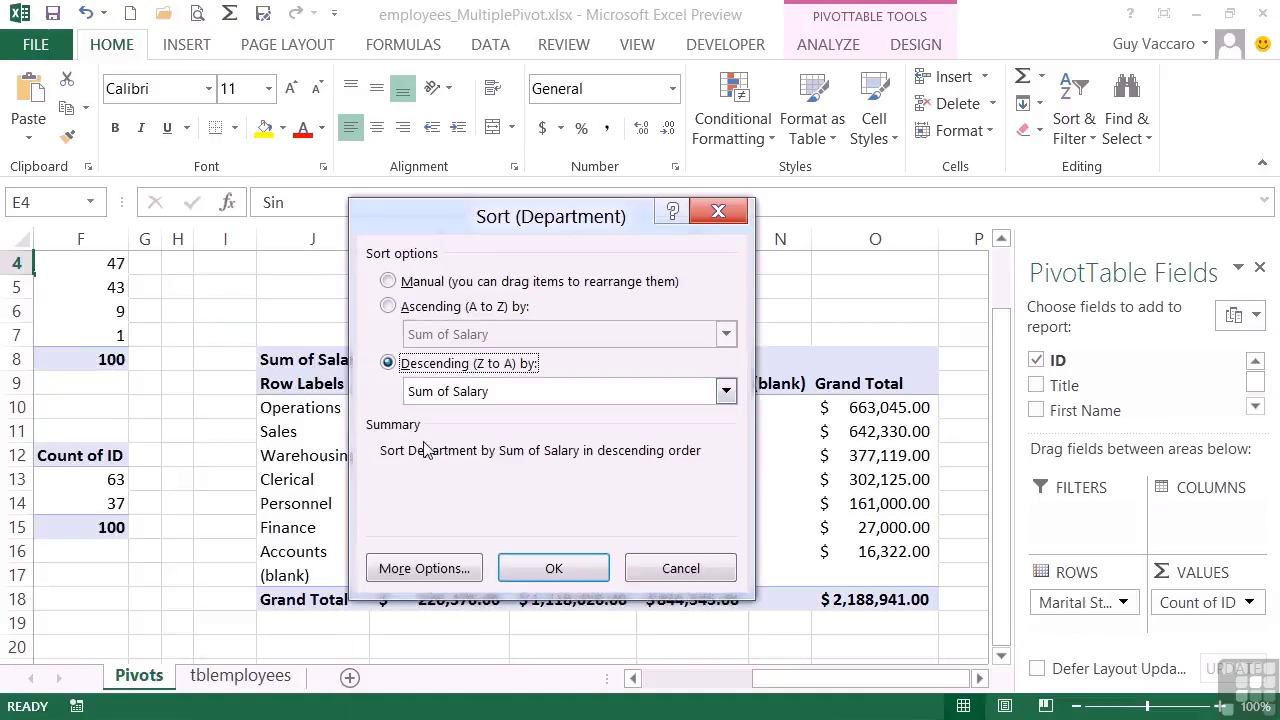
left_click(460, 308)
left_click(463, 338)
left_click(466, 338)
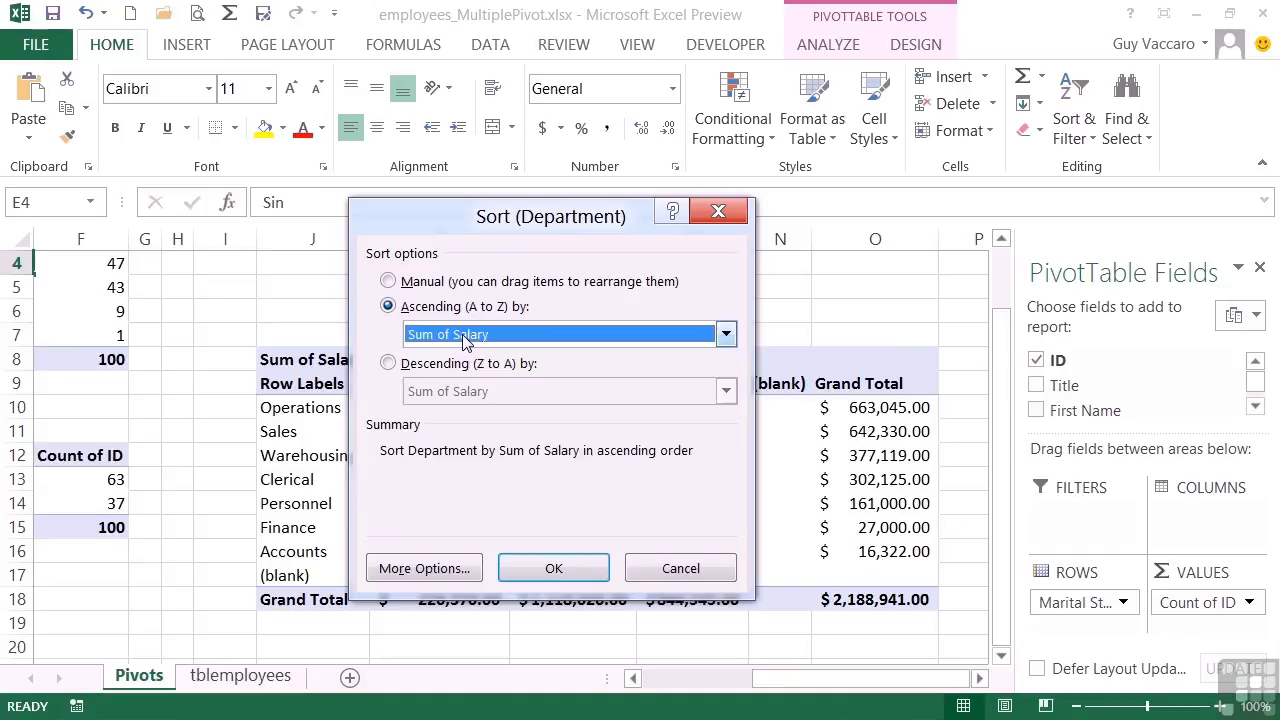
left_click(582, 572)
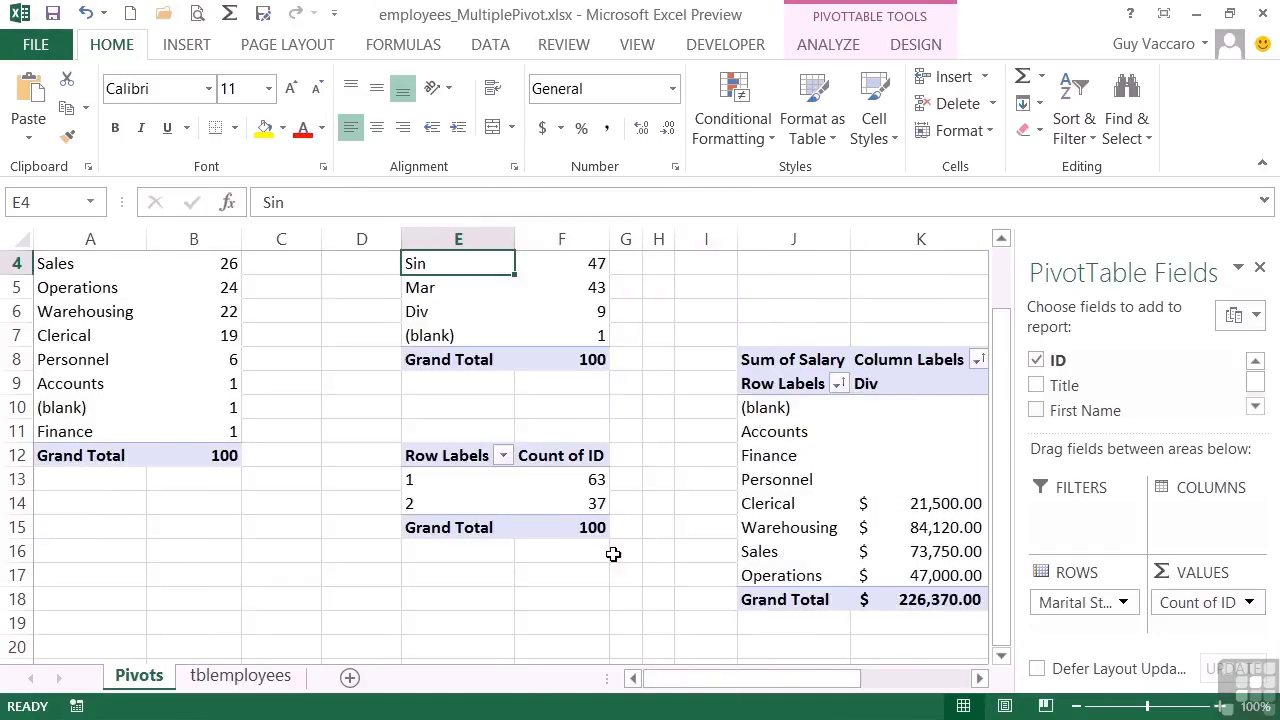
Step: Sort the marital status columns of the Sum of Salary pivot table in ascending order by Sum of Salary
left_click_drag(837, 686, 975, 690)
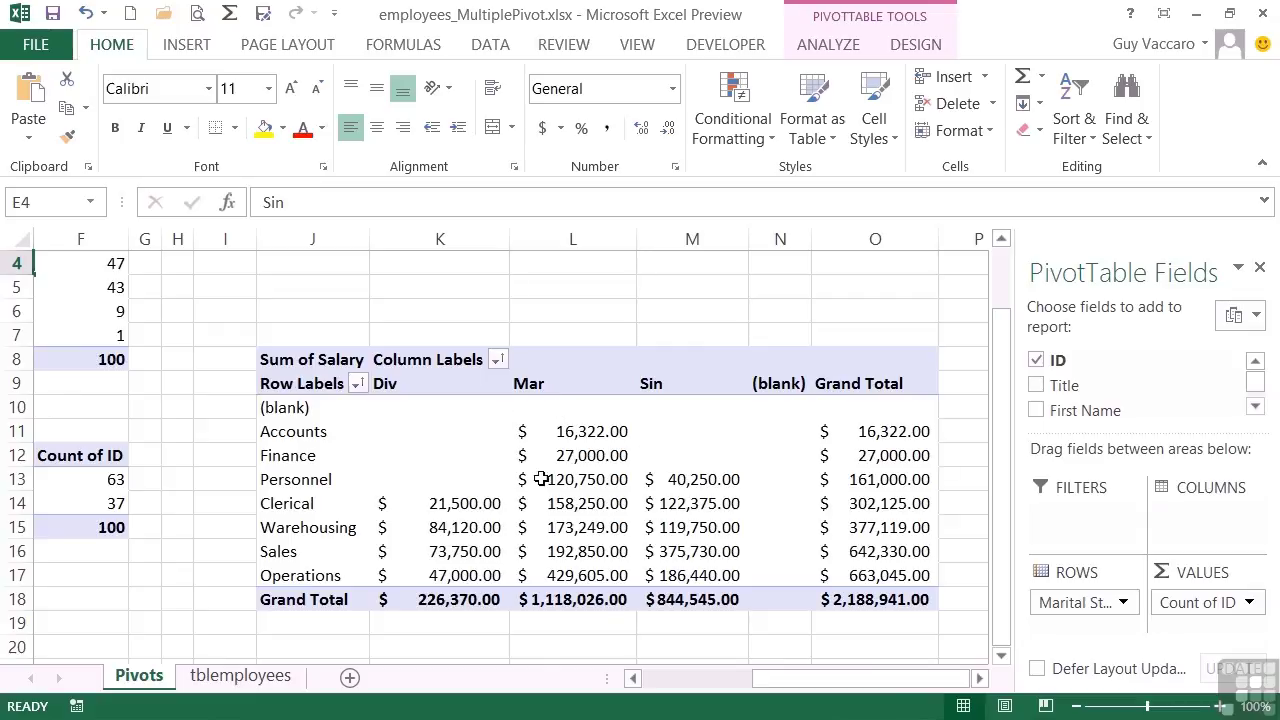
mouse_move(563, 576)
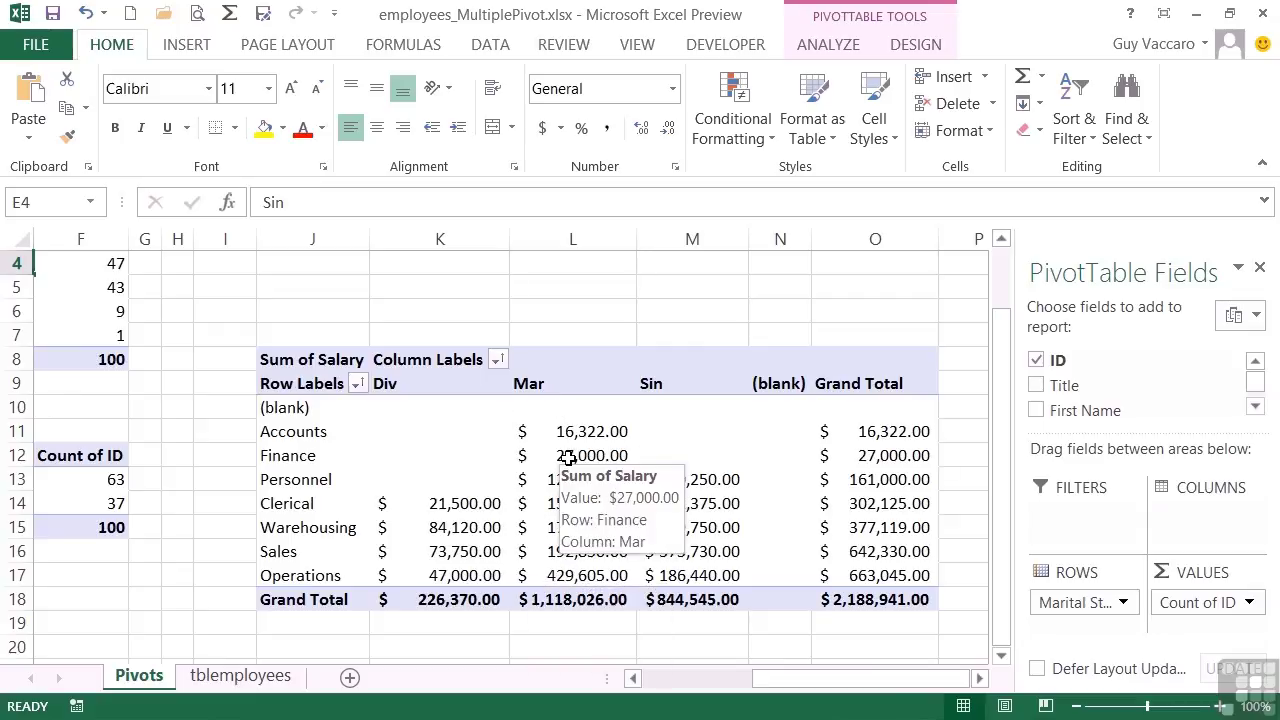
left_click(497, 362)
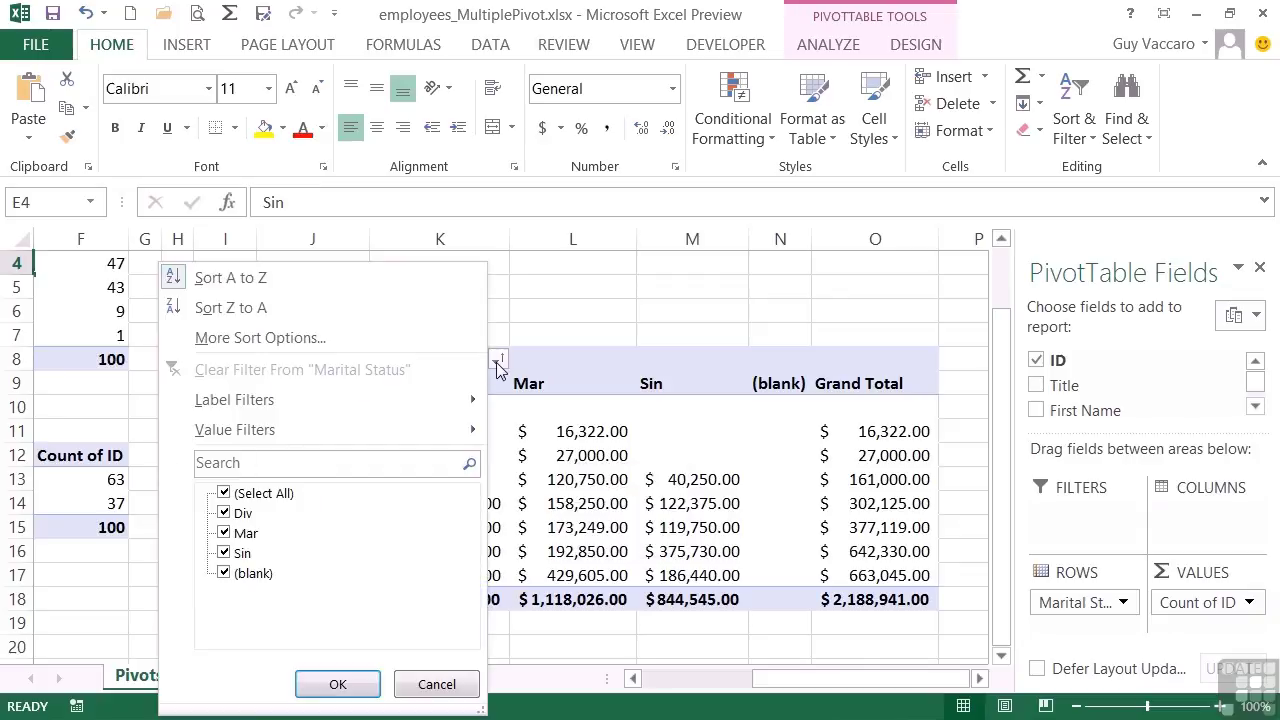
left_click(300, 337)
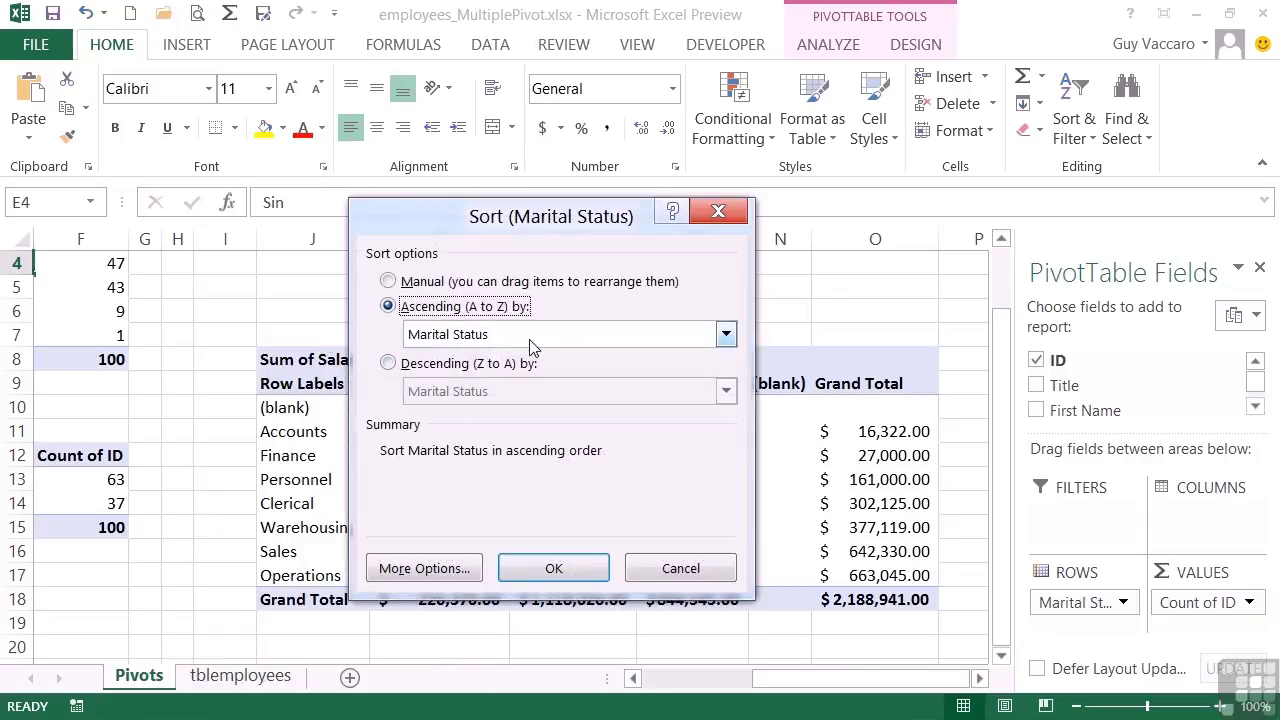
left_click(529, 335)
left_click(501, 374)
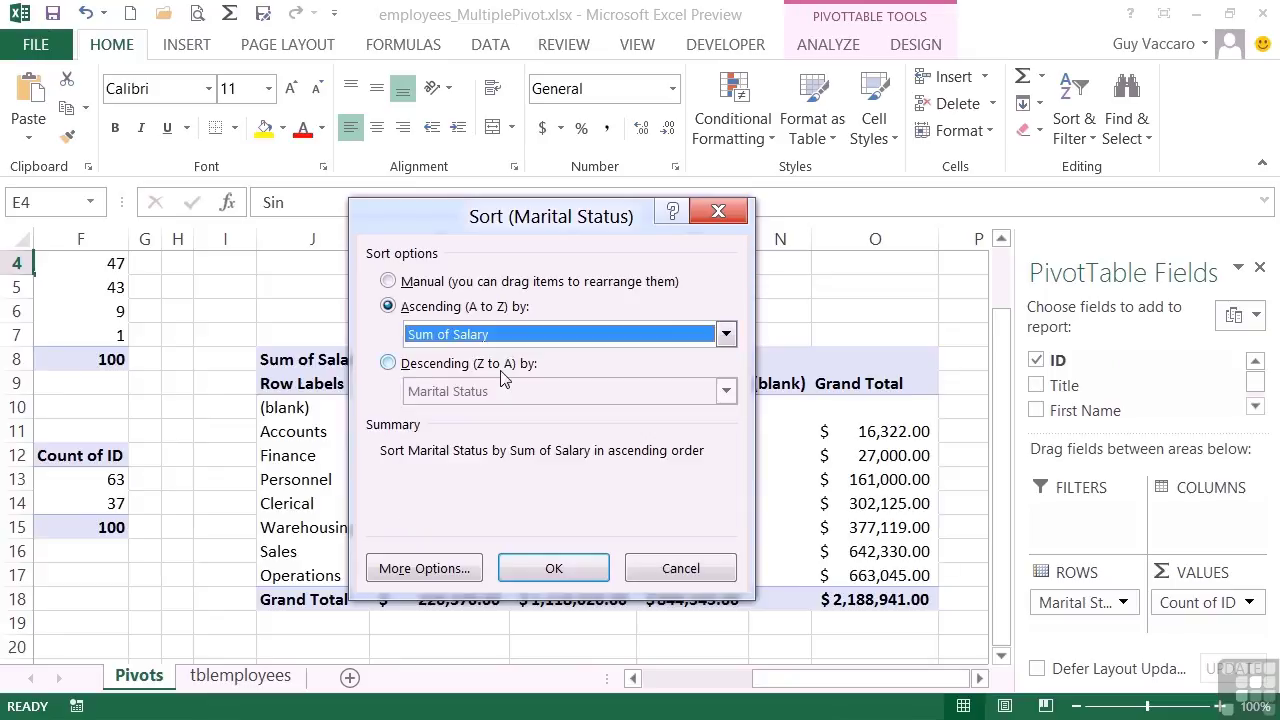
left_click(566, 572)
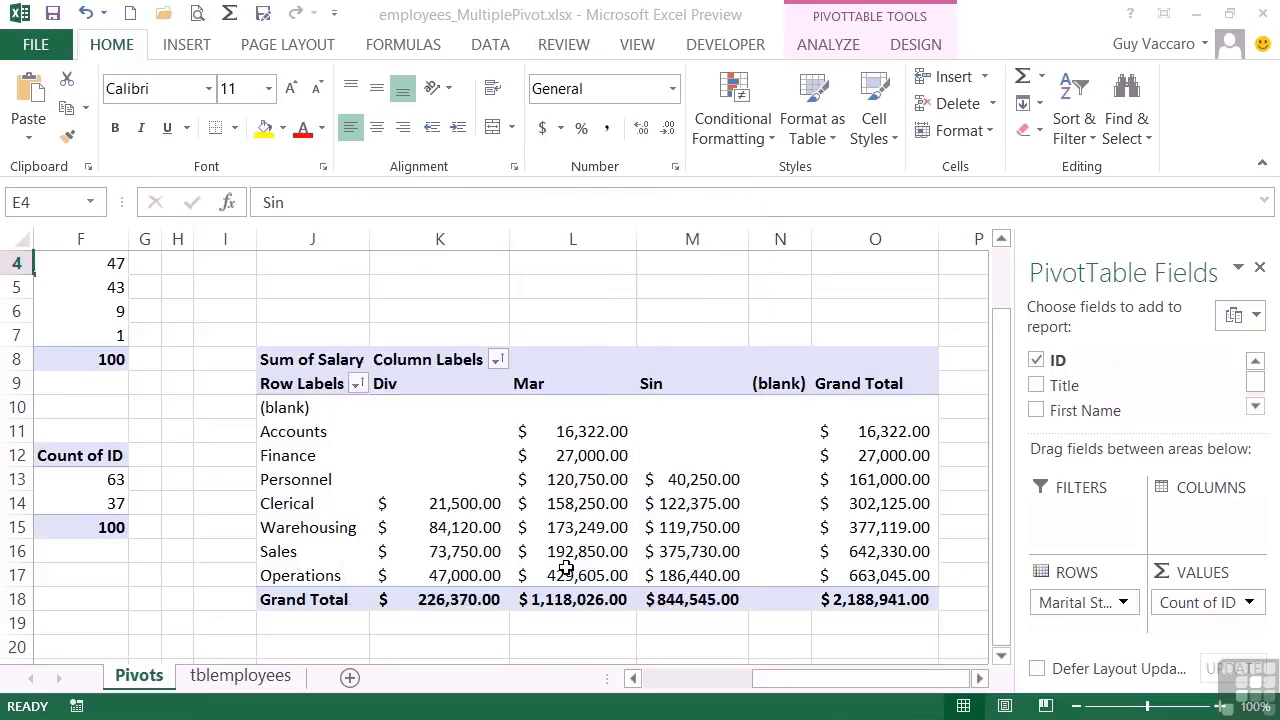
Step: Change the marital status column sort in the Sum of Salary pivot table to descending order by Sum of Salary
left_click_drag(752, 683, 905, 686)
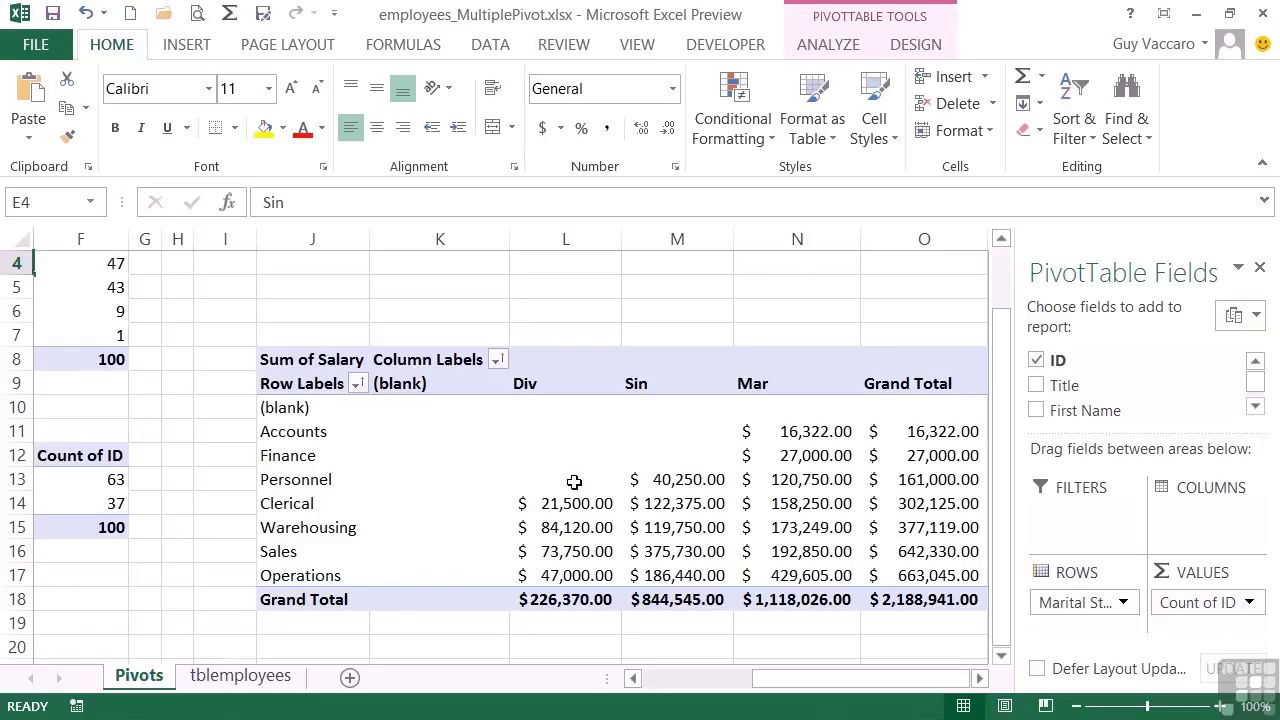
mouse_move(820, 476)
mouse_move(695, 553)
mouse_move(934, 578)
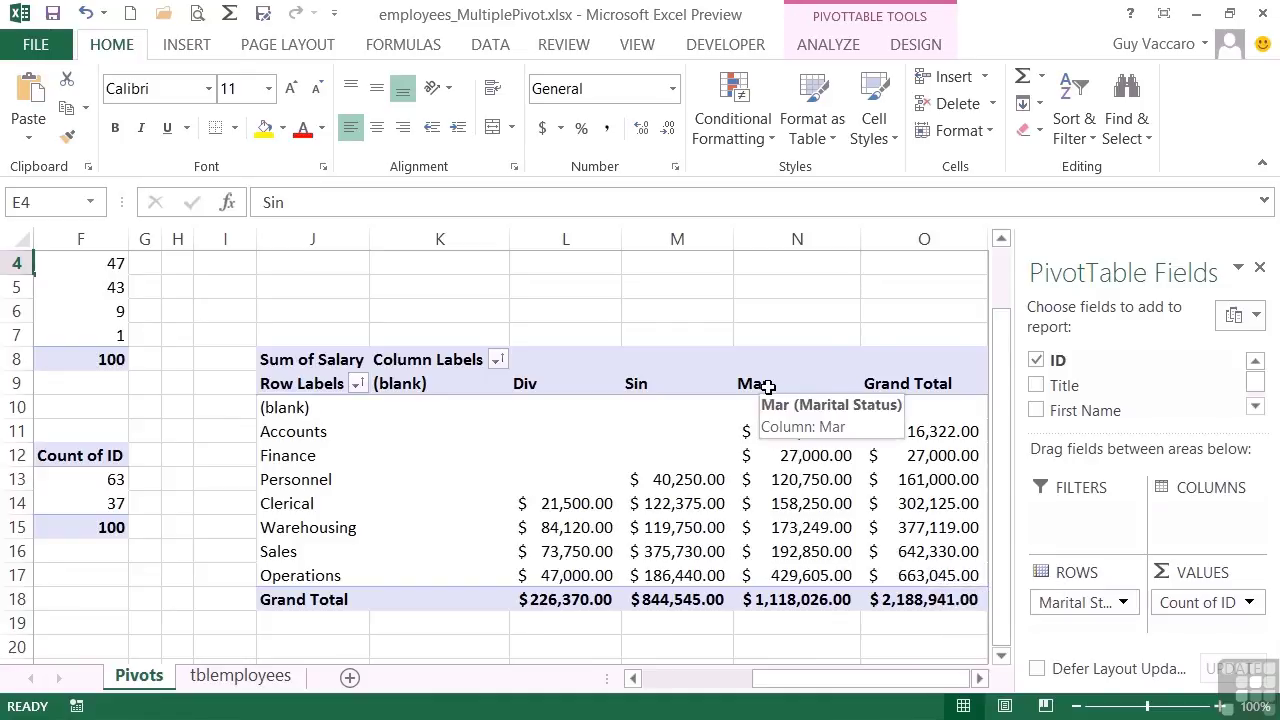
mouse_move(826, 576)
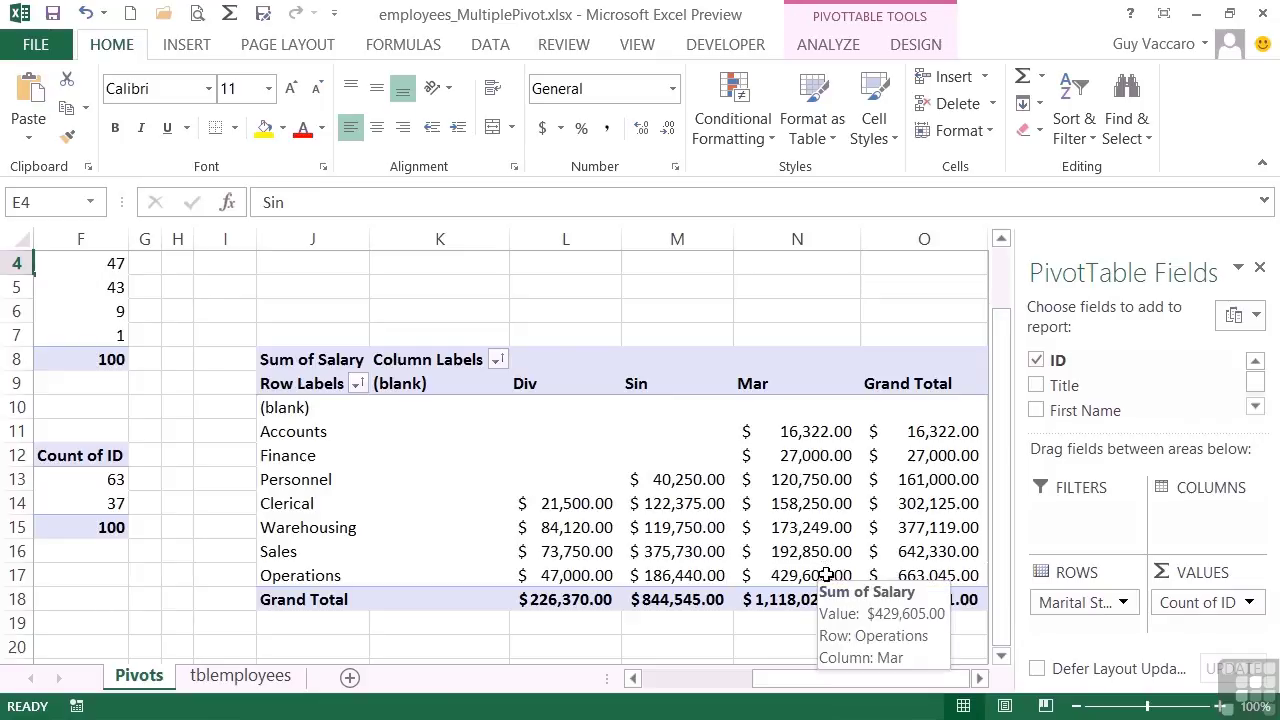
left_click(497, 359)
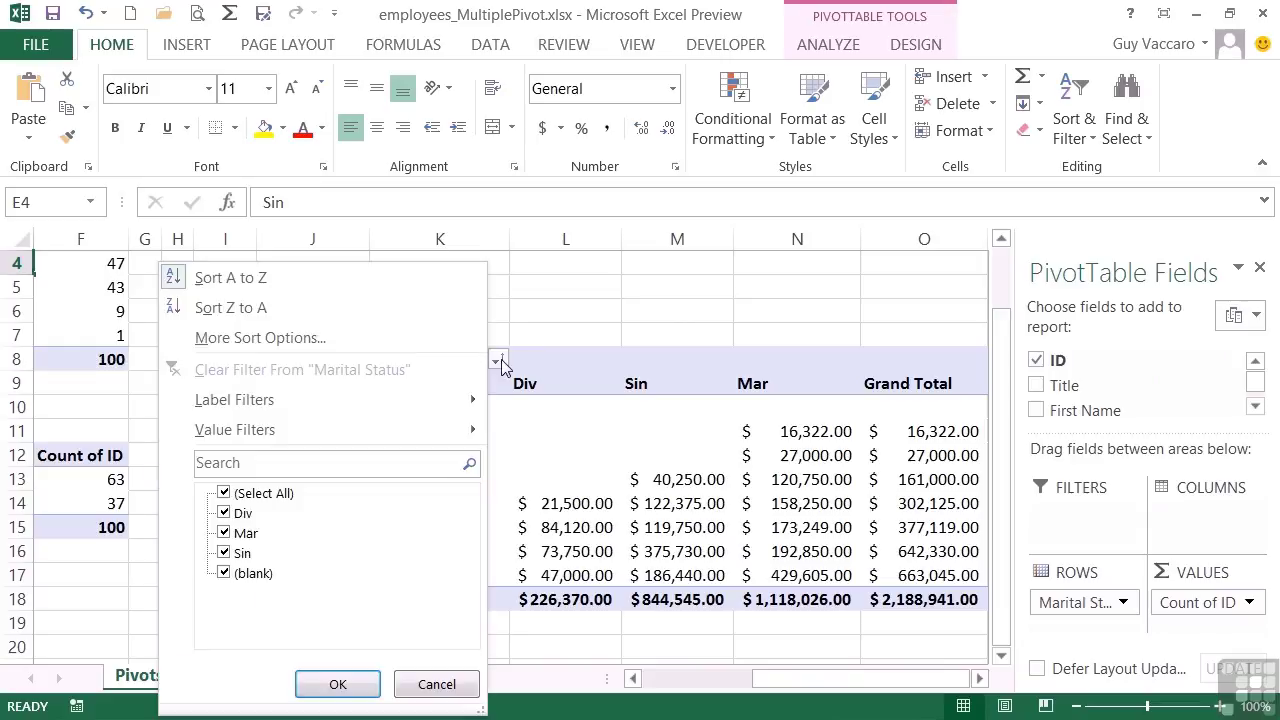
left_click(335, 345)
left_click(405, 364)
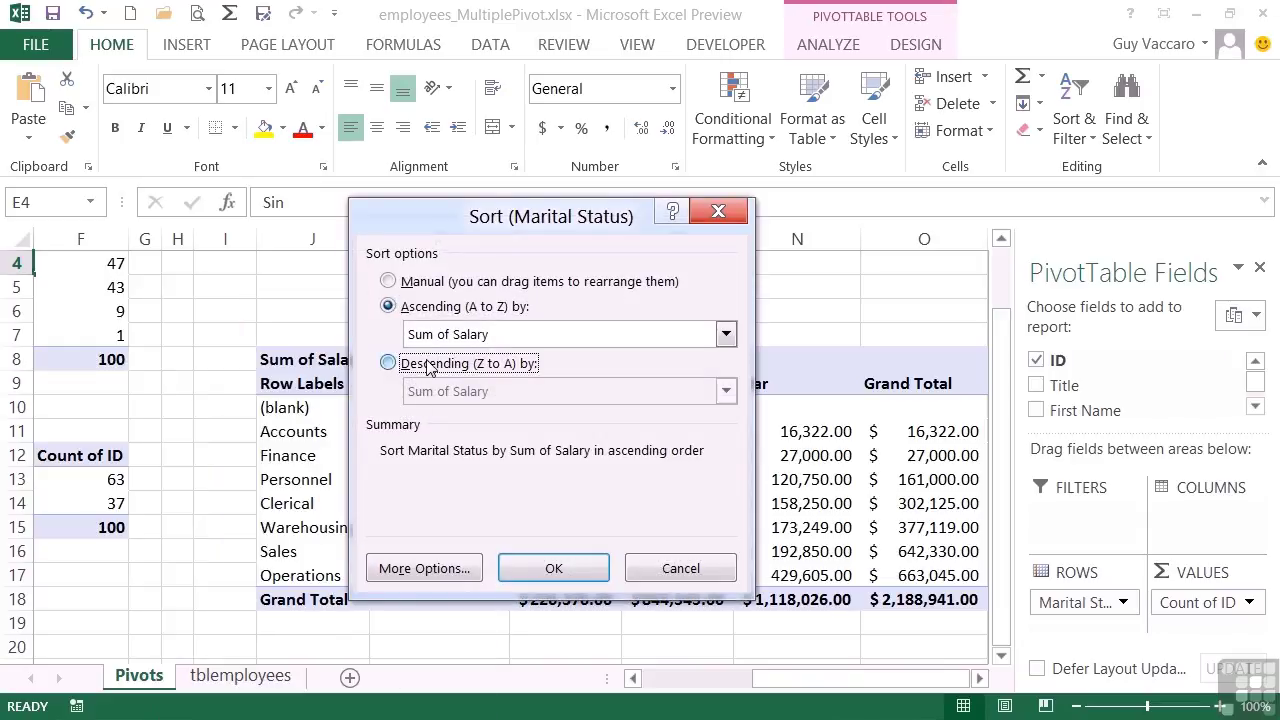
left_click(588, 568)
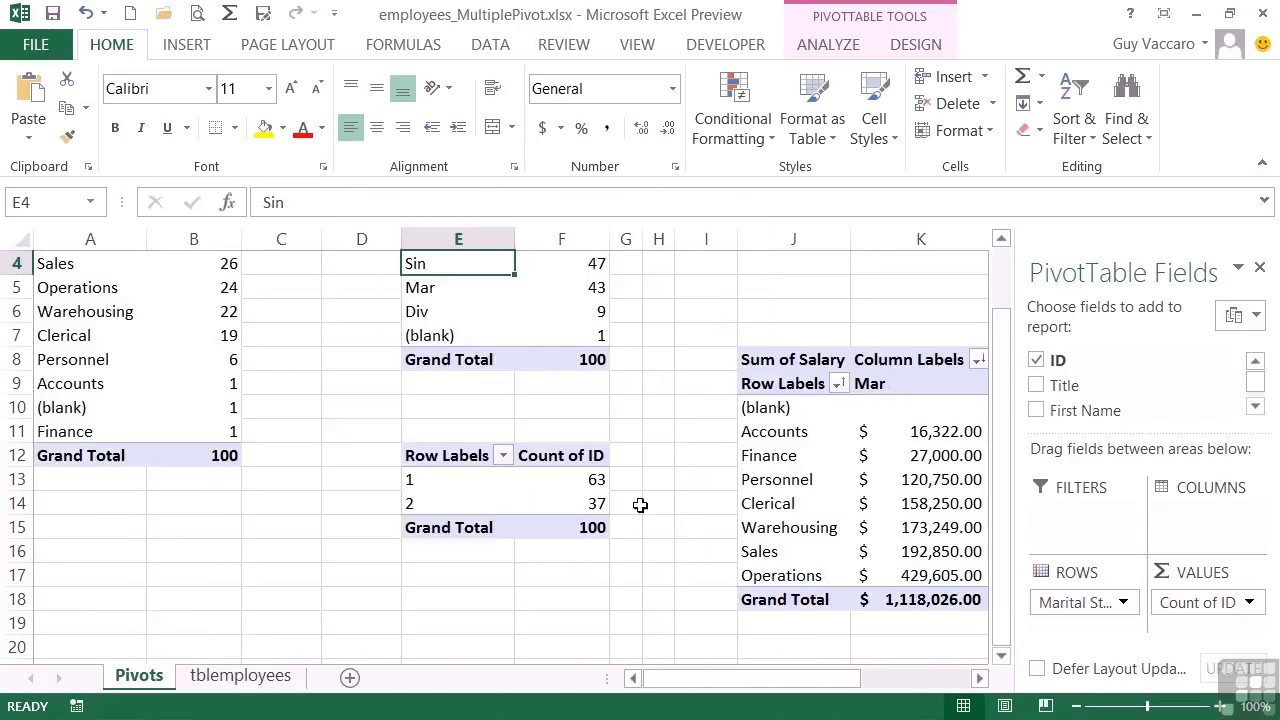
Step: Sort the Sum of Salary pivot table's departments in descending order by Sum of Salary, then select the Operations value under Mar
left_click_drag(855, 679, 975, 679)
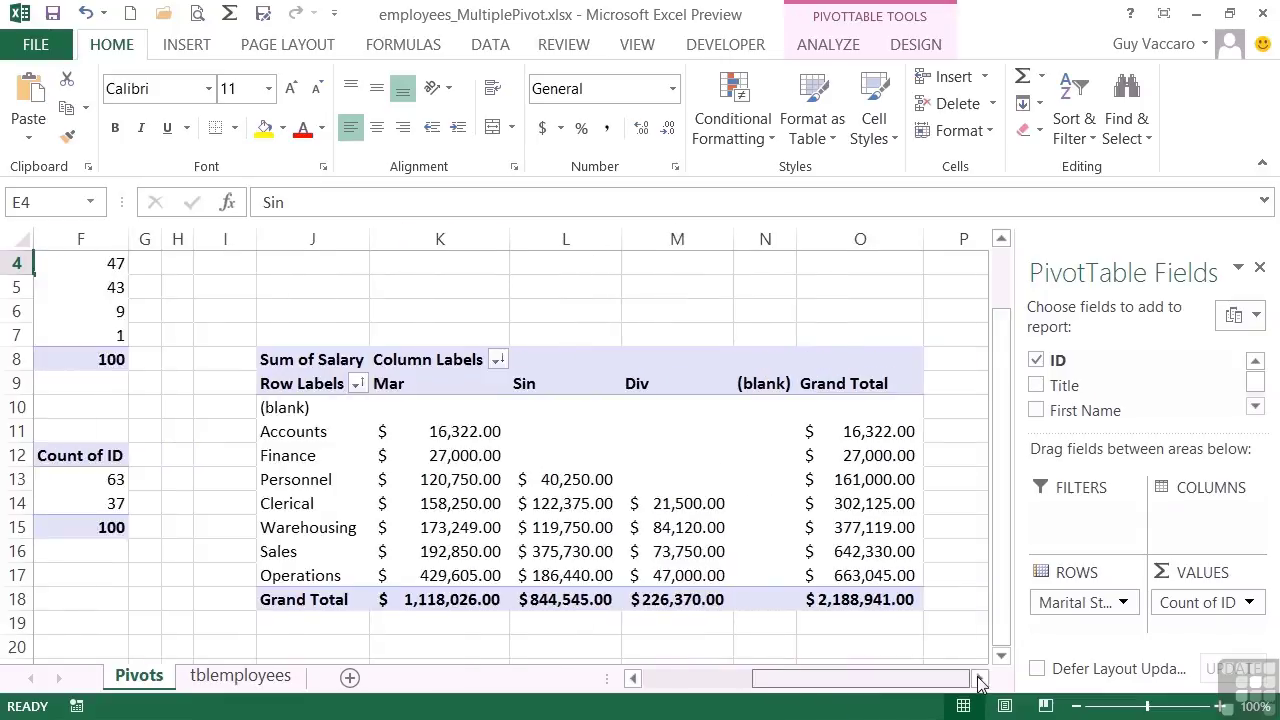
left_click(356, 384)
left_click(110, 336)
left_click(440, 364)
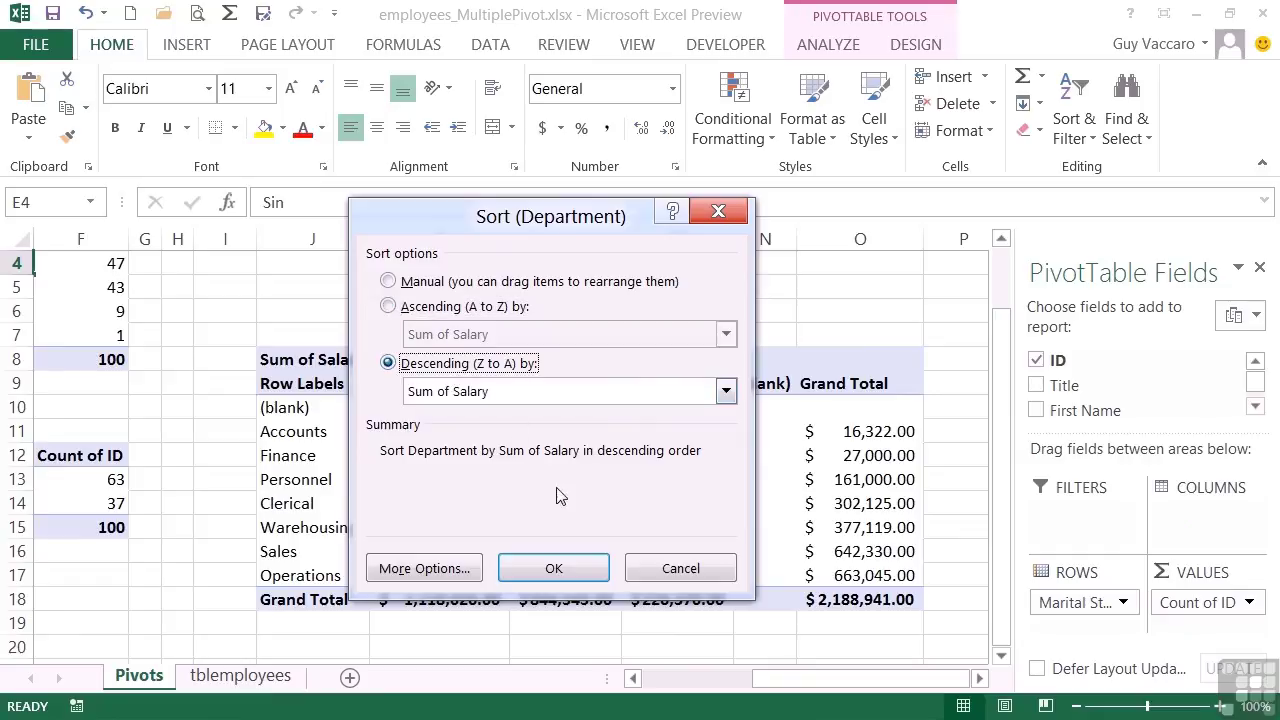
left_click(577, 569)
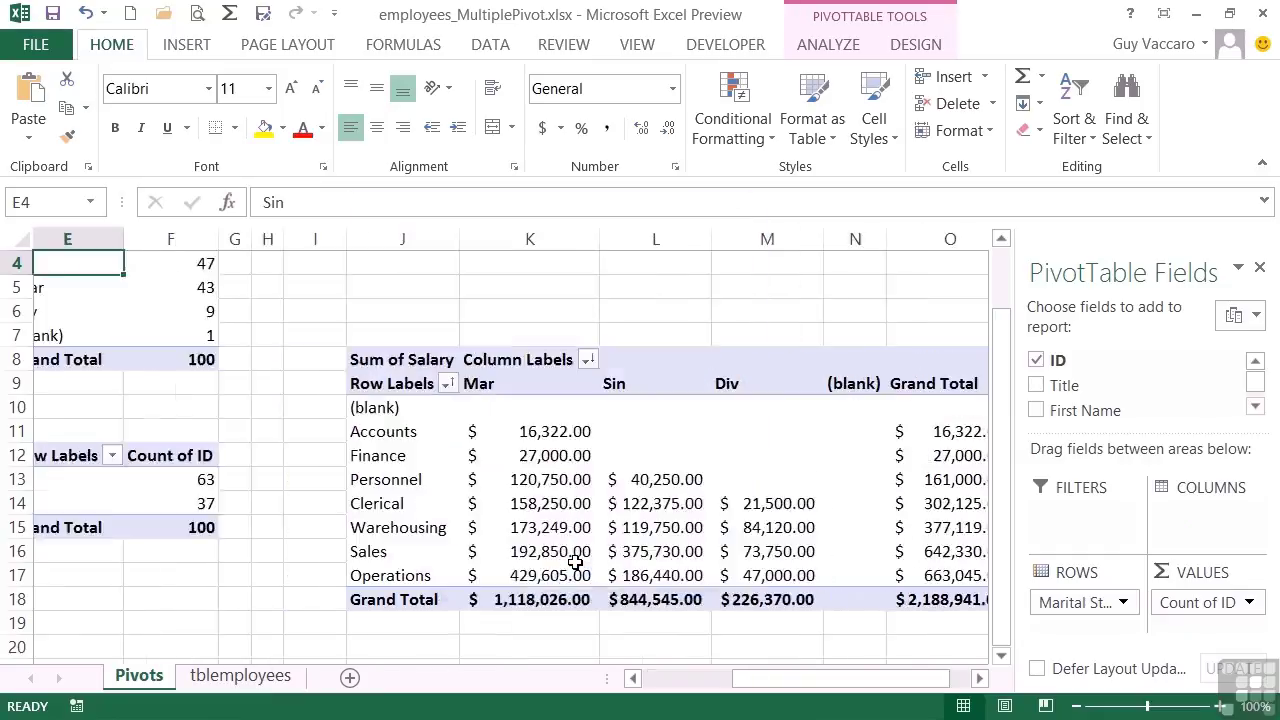
left_click_drag(830, 679, 940, 678)
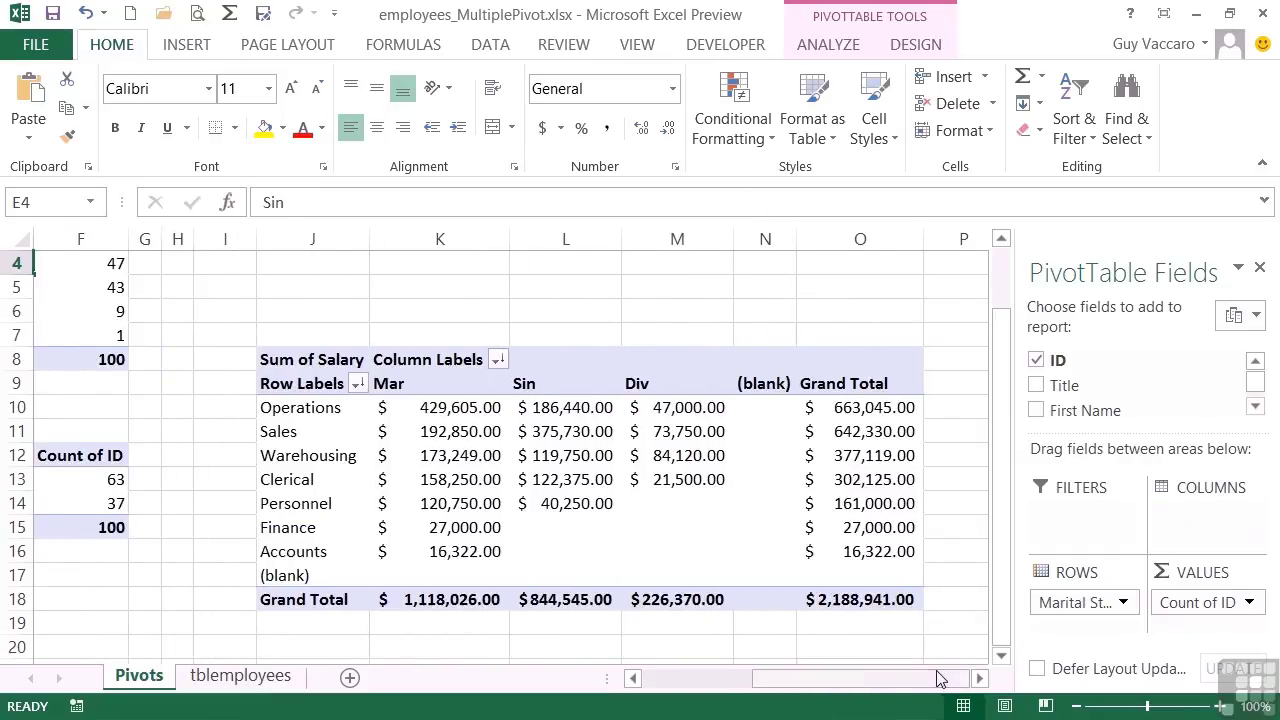
left_click(437, 407)
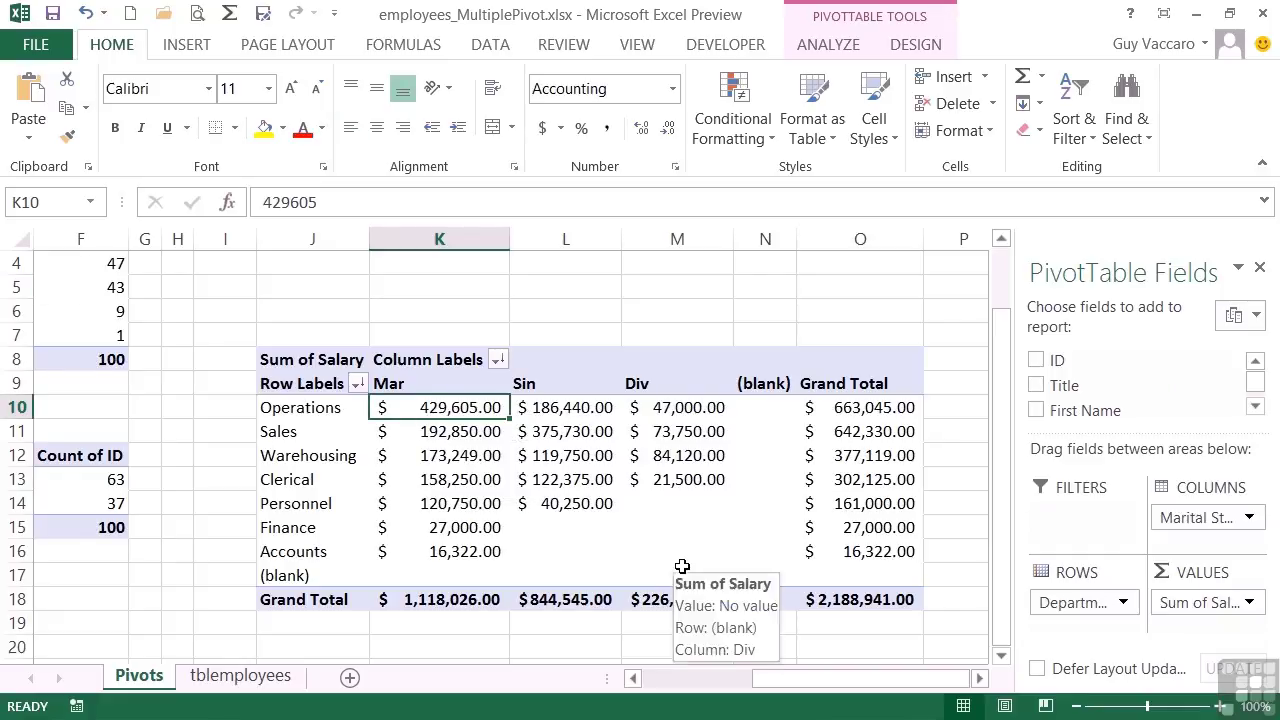